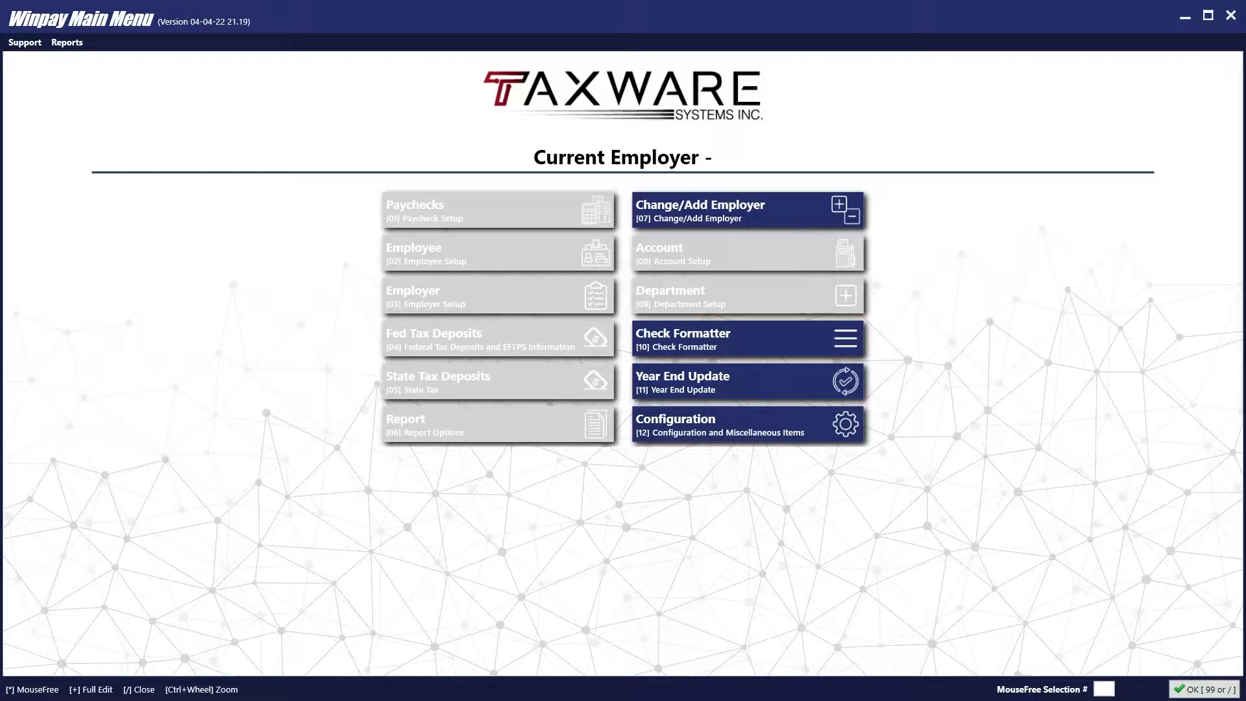
Step: Look over the configuration settings, then check for updates and confirm payroll is up to date
{"action": "left_click", "coordinate": [800, 419]}
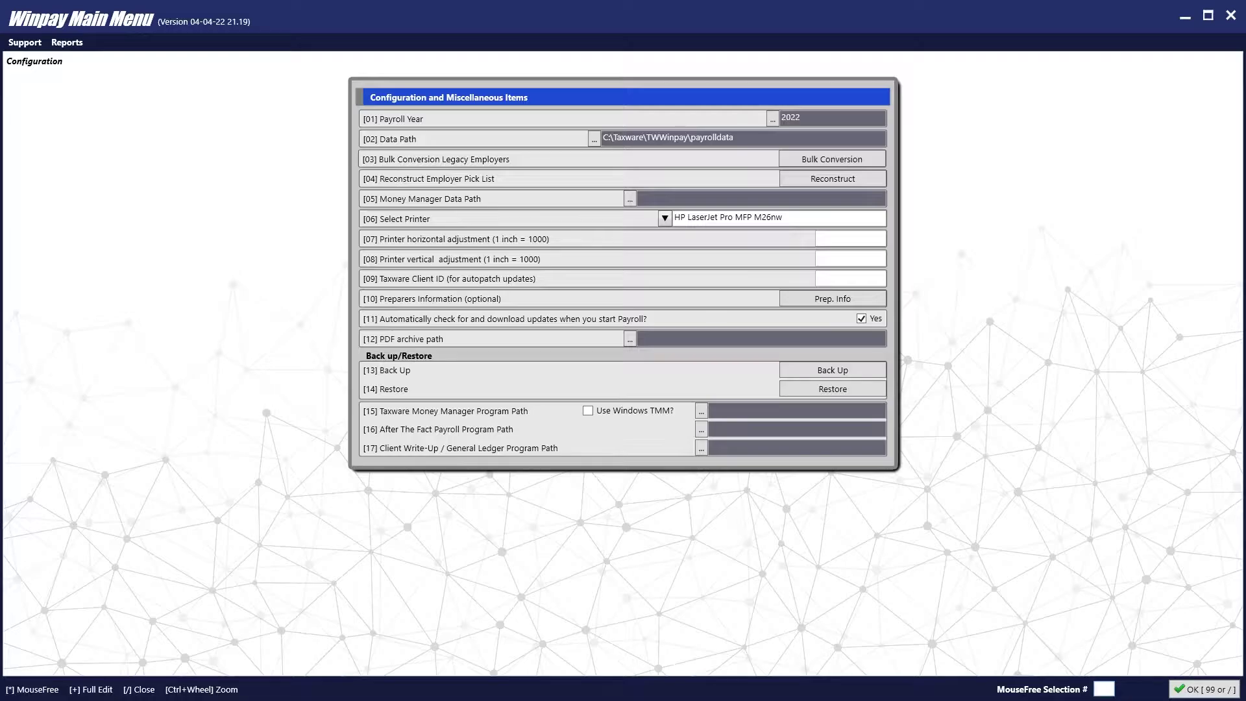
{"action": "left_click", "coordinate": [1186, 689]}
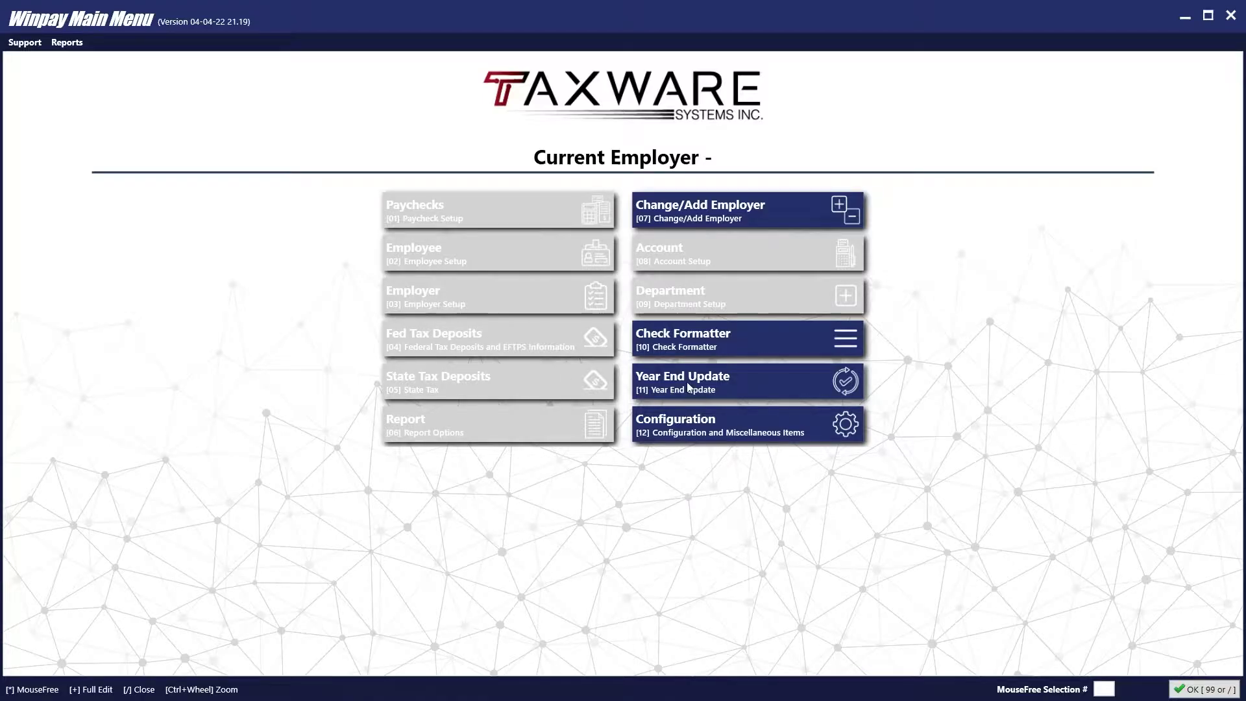
{"action": "left_click", "coordinate": [33, 44]}
{"action": "left_click", "coordinate": [39, 59]}
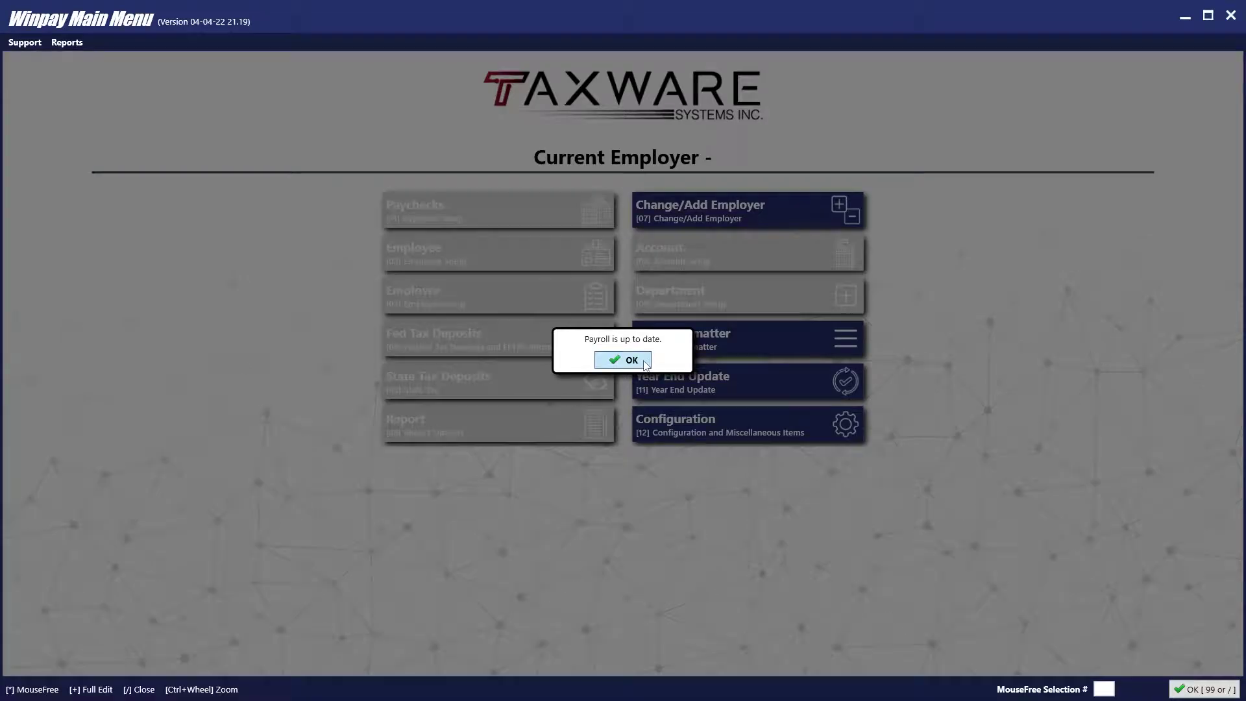
{"action": "left_click", "coordinate": [643, 362]}
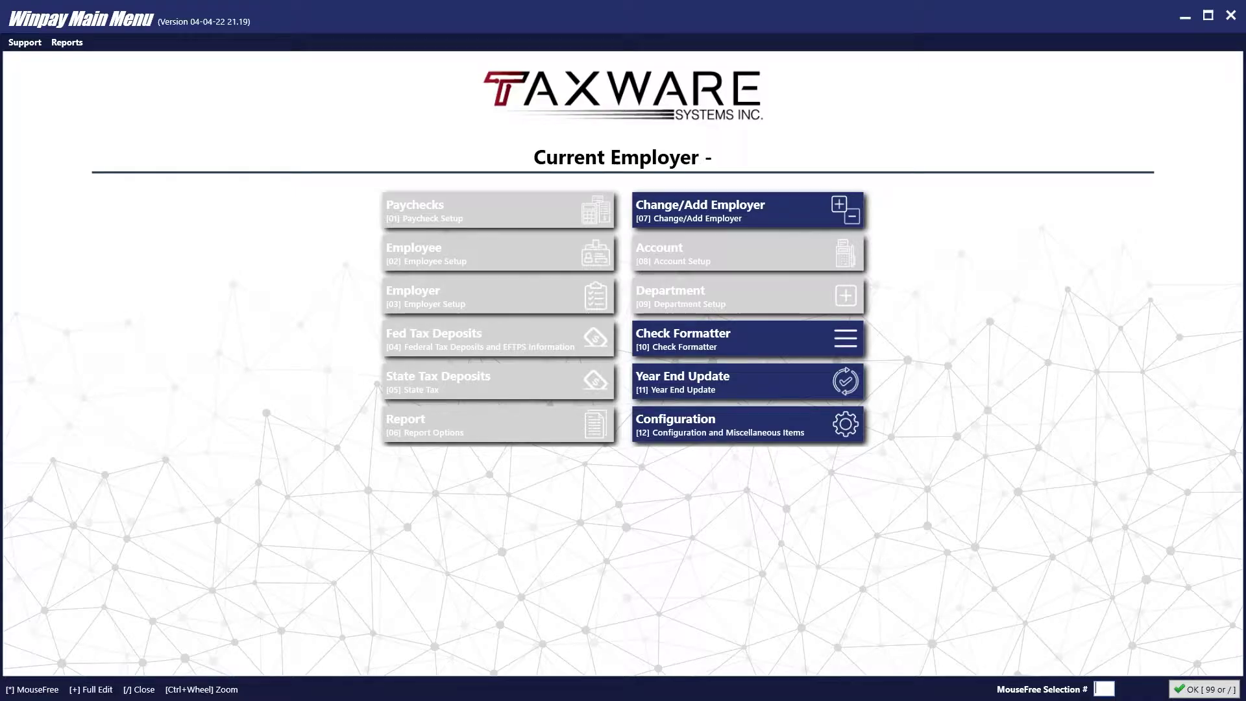
Step: Add a new employer record under file ID 1001
{"action": "left_click", "coordinate": [746, 209]}
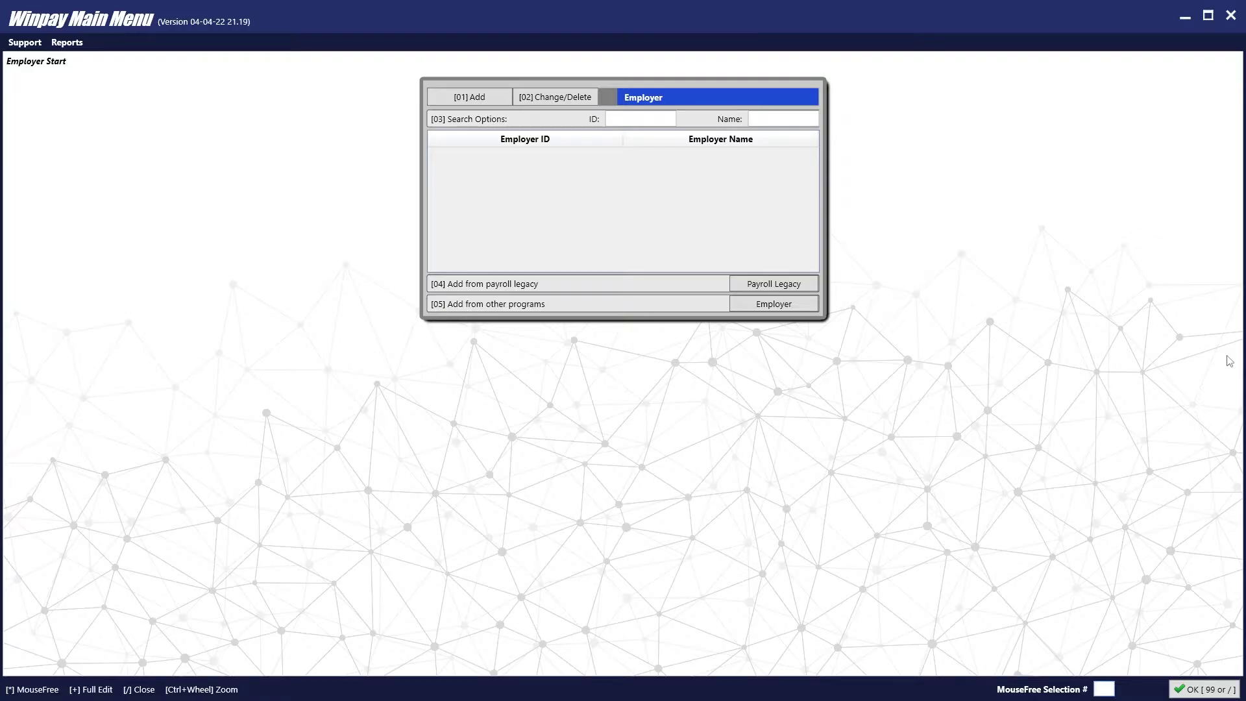
{"action": "left_click", "coordinate": [476, 102]}
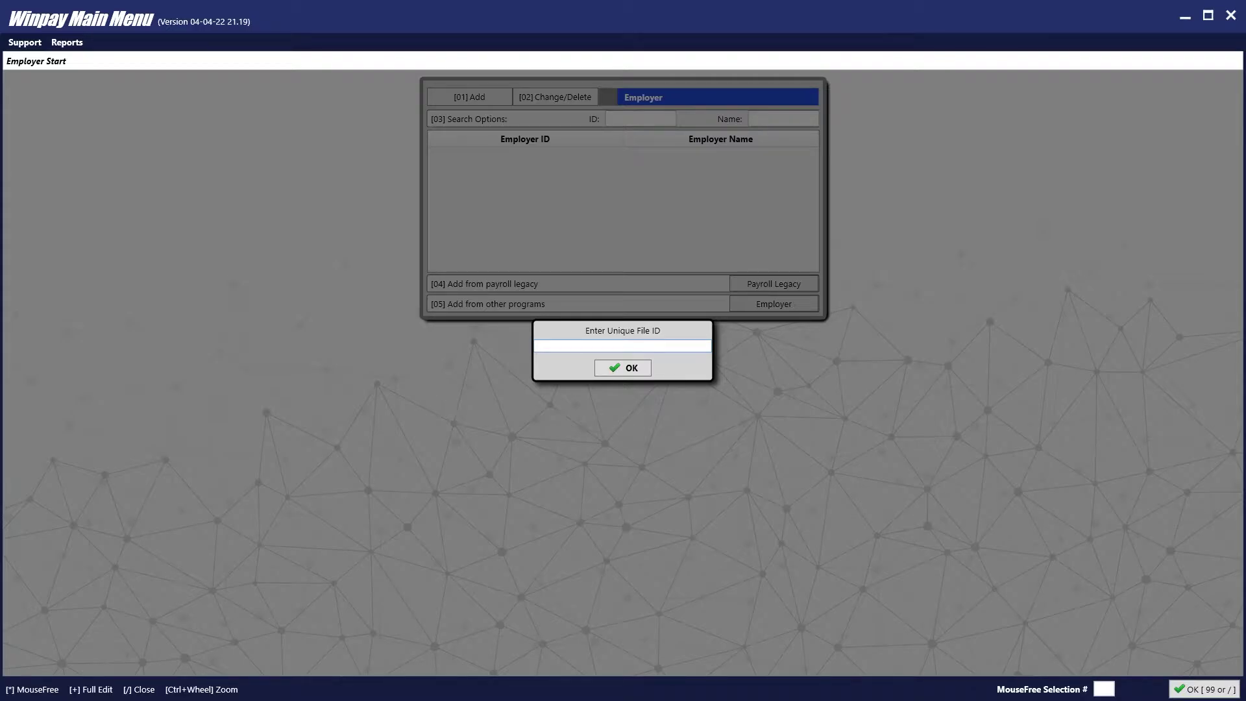
{"action": "type", "text": "1001"}
{"action": "key", "text": "Return"}
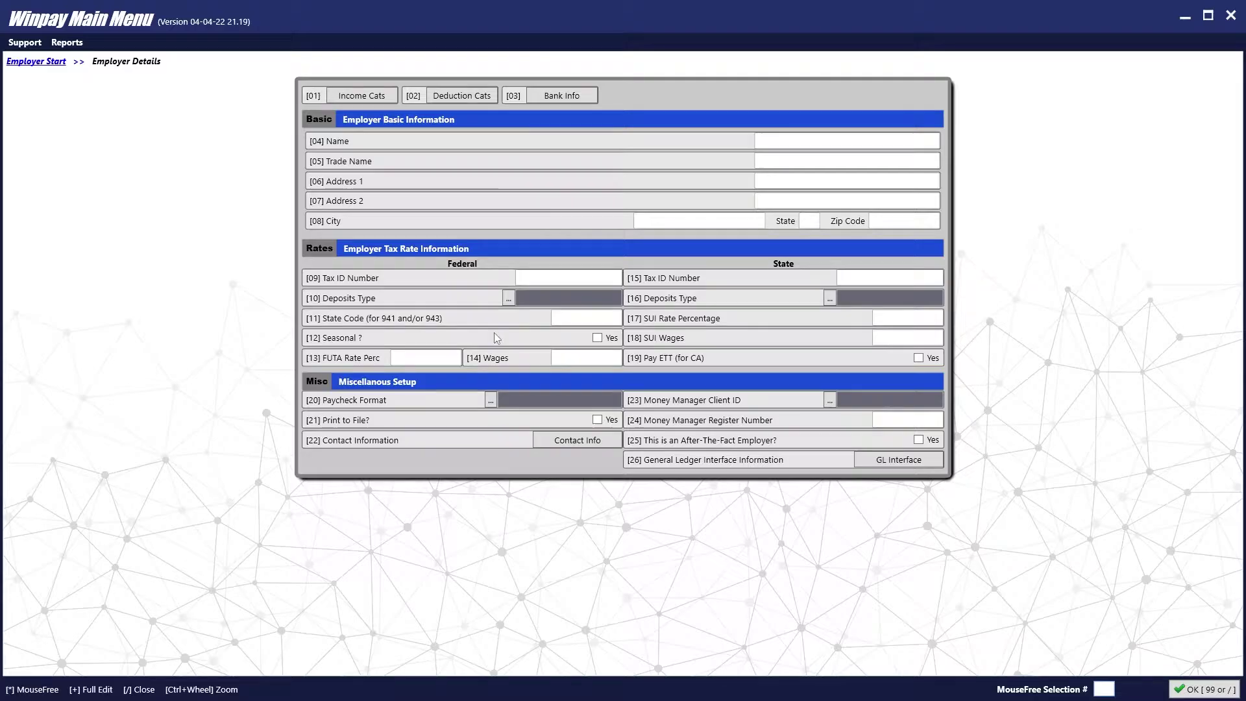
Step: Enter Acme Corporation, trade name Acme LLC, the Duarte CA 91010 address, tax IDs, SUI rate .60 and 7000 wages
{"action": "type", "text": "Acme Corporation\tAcme LLC\t1234 Sunnyvale Ave\t\tDuarte\tCA\t91010\t00"}
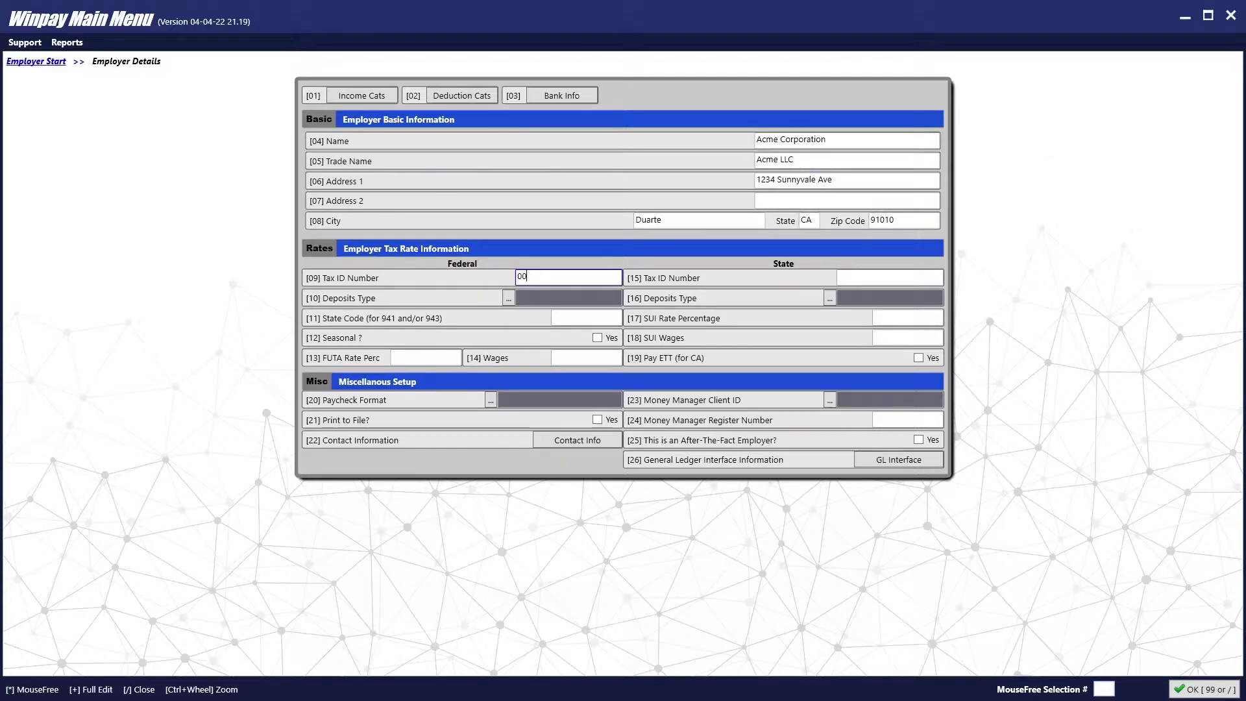
{"action": "type", "text": "0000000"}
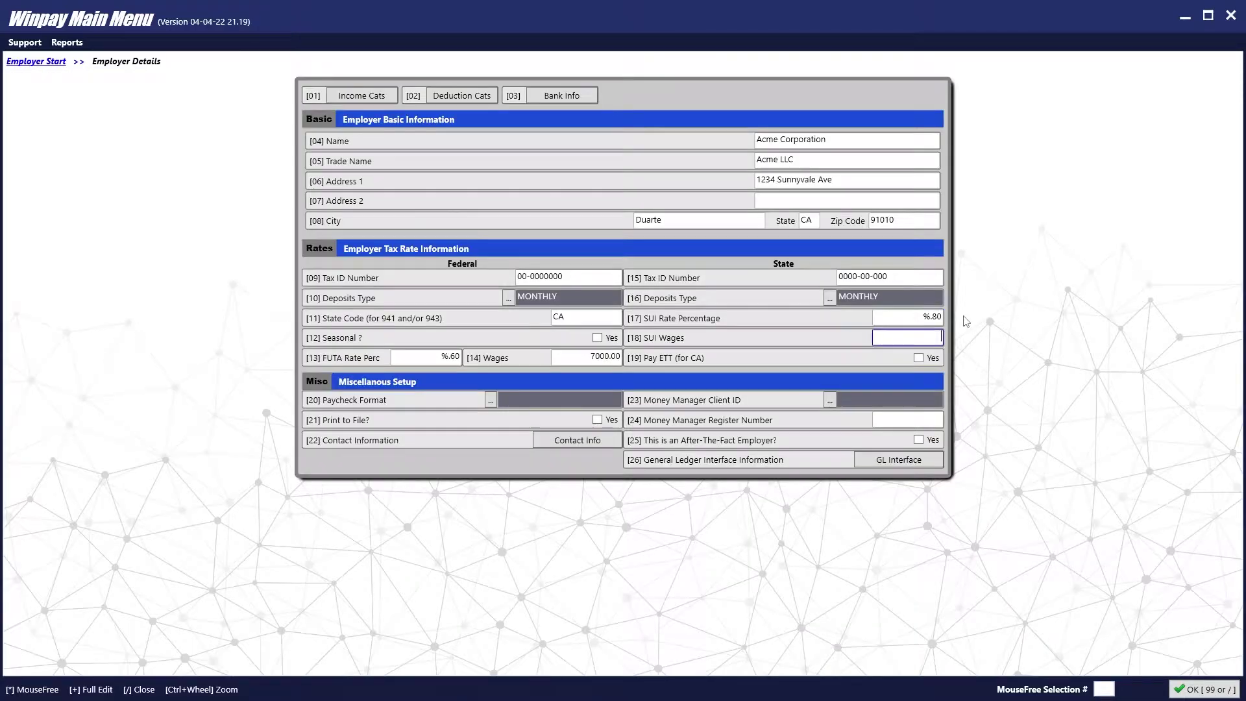
{"action": "type", "text": "\t\tCA\t.60\t7000\t000000000\t\t.80\t8000"}
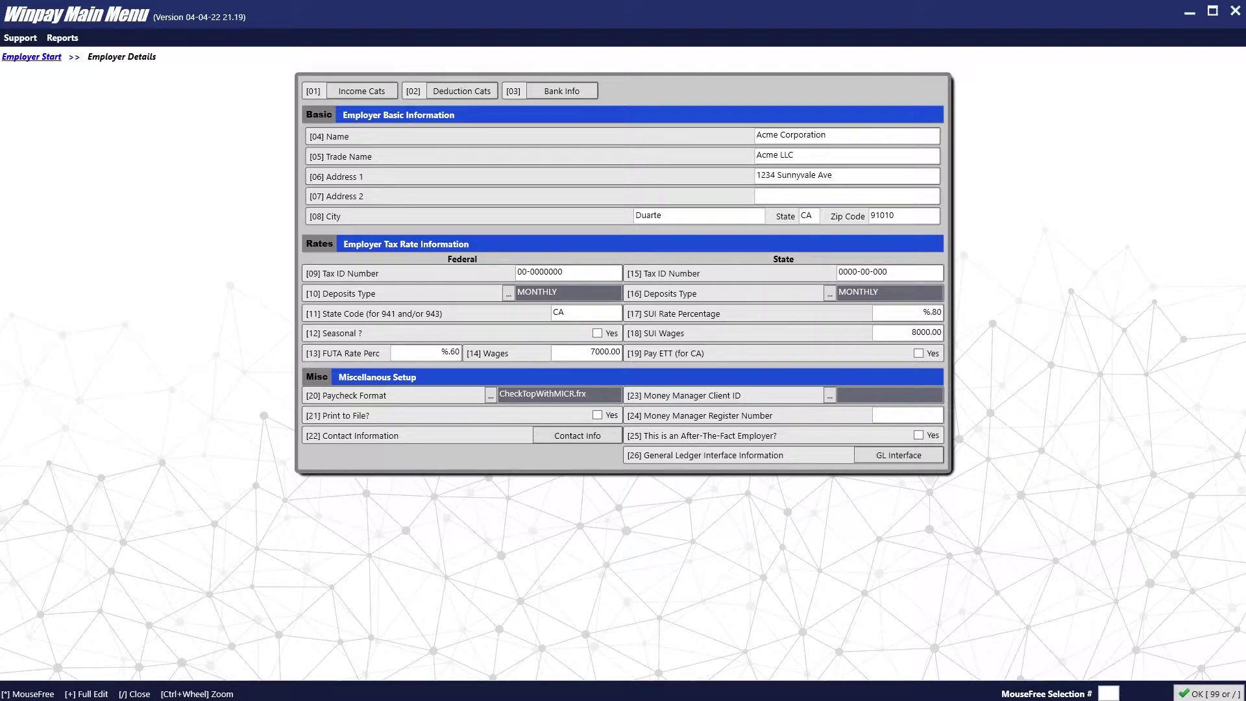
Step: Choose 02-CheckMiddleWithMICR.frx as the employer's paycheck format
{"action": "left_click", "coordinate": [491, 395]}
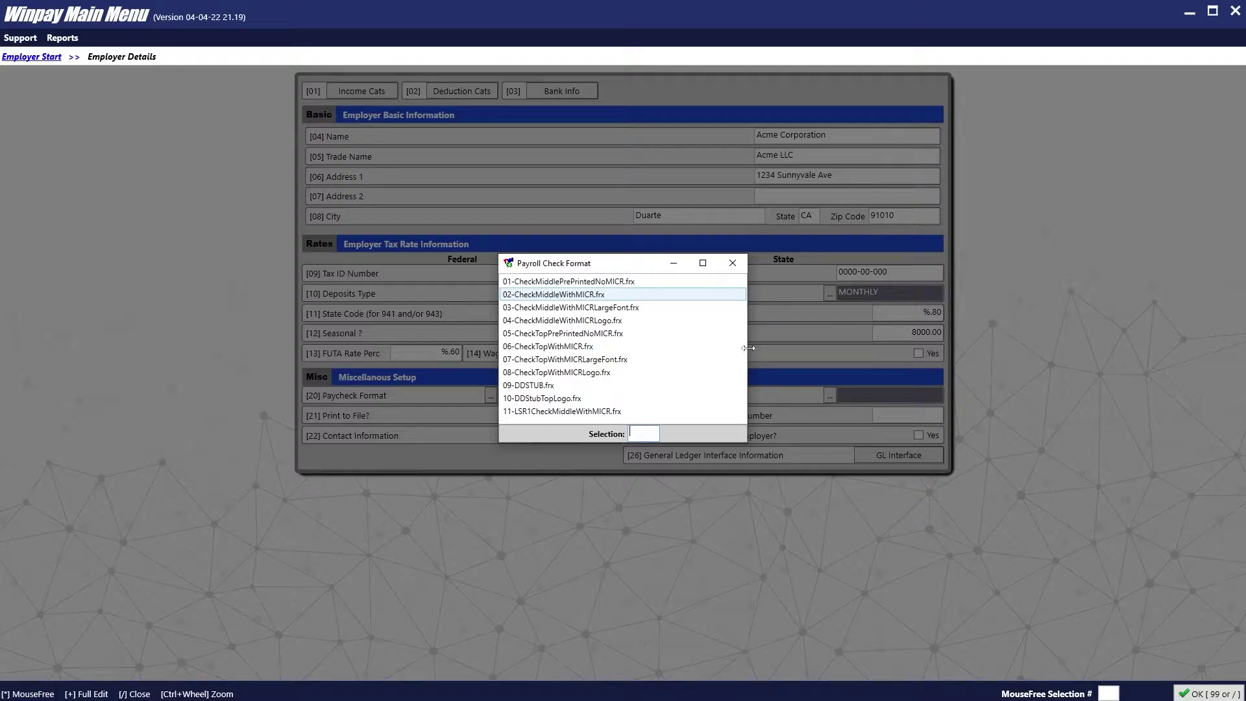
{"action": "double_click", "coordinate": [596, 296]}
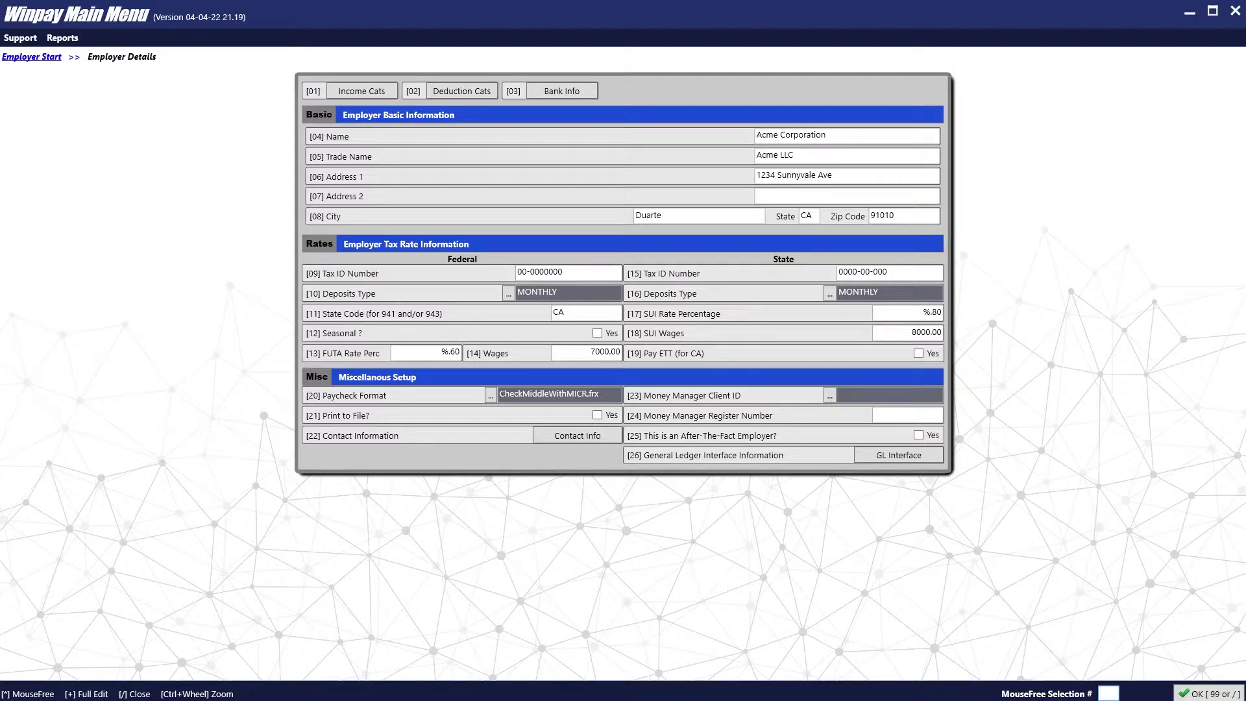
Step: Add Wages, Salary and Bonus income categories, classing each as WAGES, and save them
{"action": "left_click", "coordinate": [386, 94]}
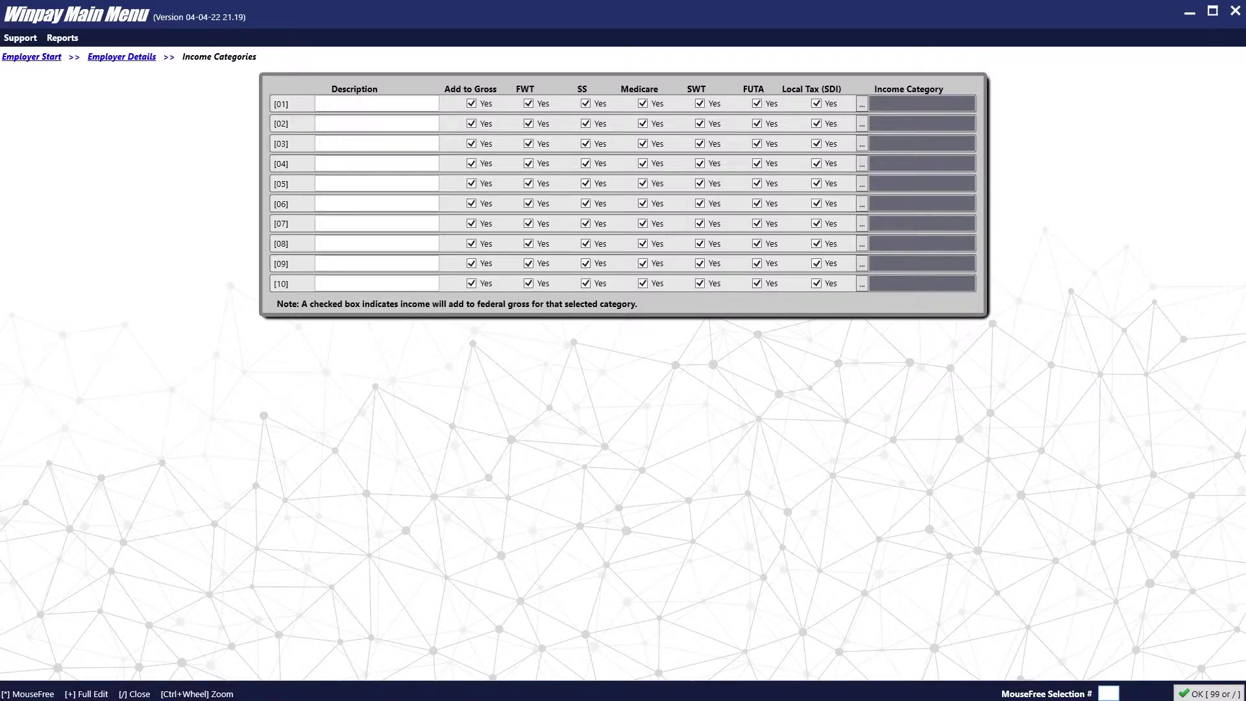
{"action": "key", "text": "Return"}
{"action": "type", "text": "Wages"}
{"action": "key", "text": "Return"}
{"action": "type", "text": "Salary"}
{"action": "key", "text": "Return"}
{"action": "type", "text": "Bonus"}
{"action": "left_click", "coordinate": [940, 142]}
{"action": "left_click", "coordinate": [862, 144]}
{"action": "double_click", "coordinate": [557, 281]}
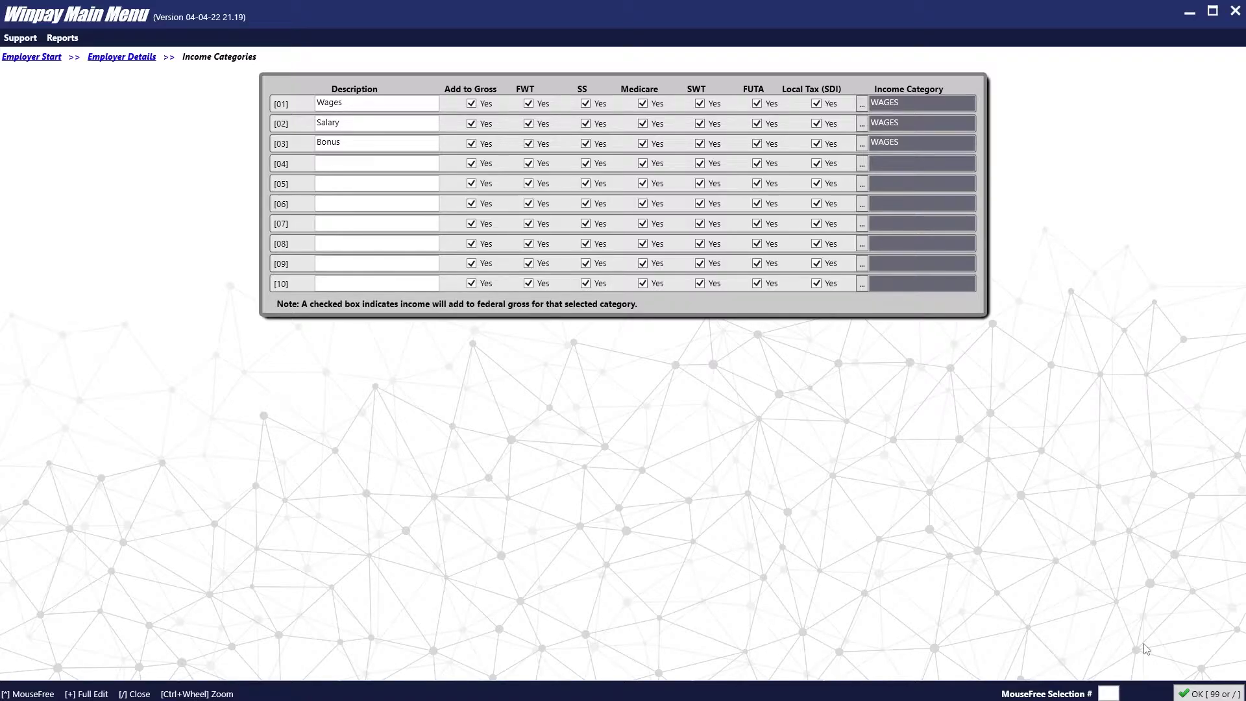
{"action": "left_click", "coordinate": [1201, 696]}
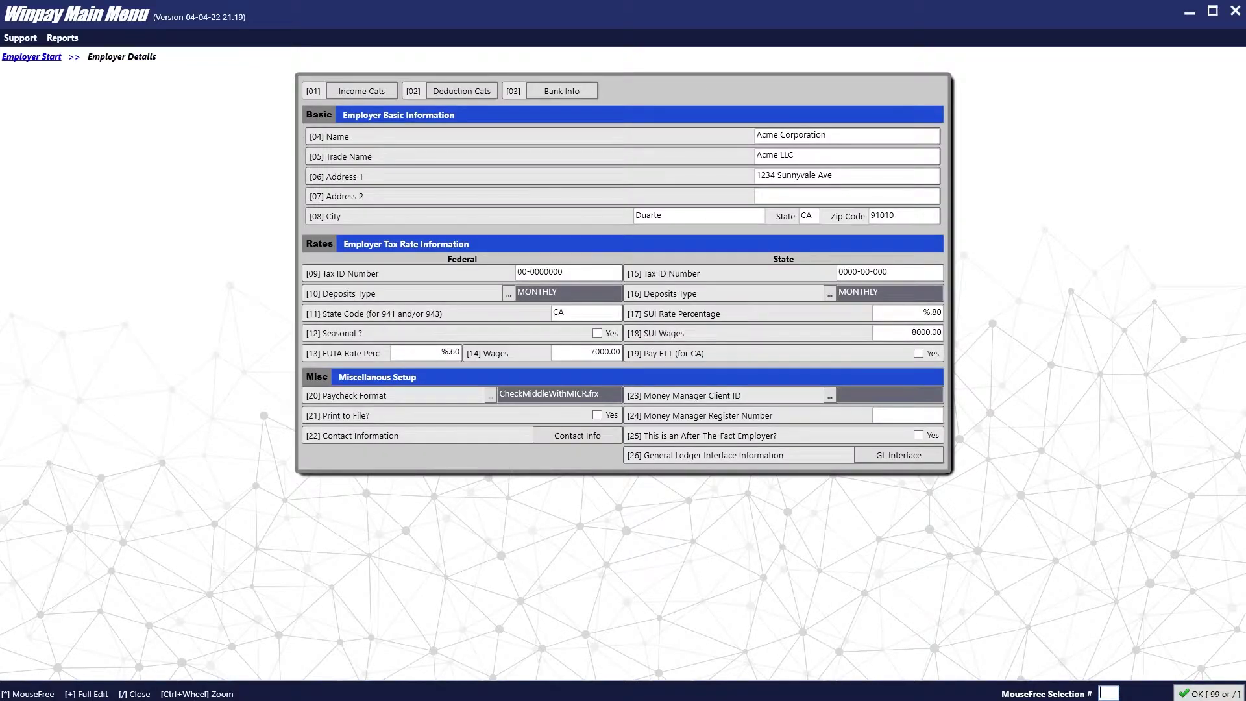
Step: Add an Insurance deduction mapped to category 10, Cost of Employer Sponsored Health, and save
{"action": "left_click", "coordinate": [481, 97]}
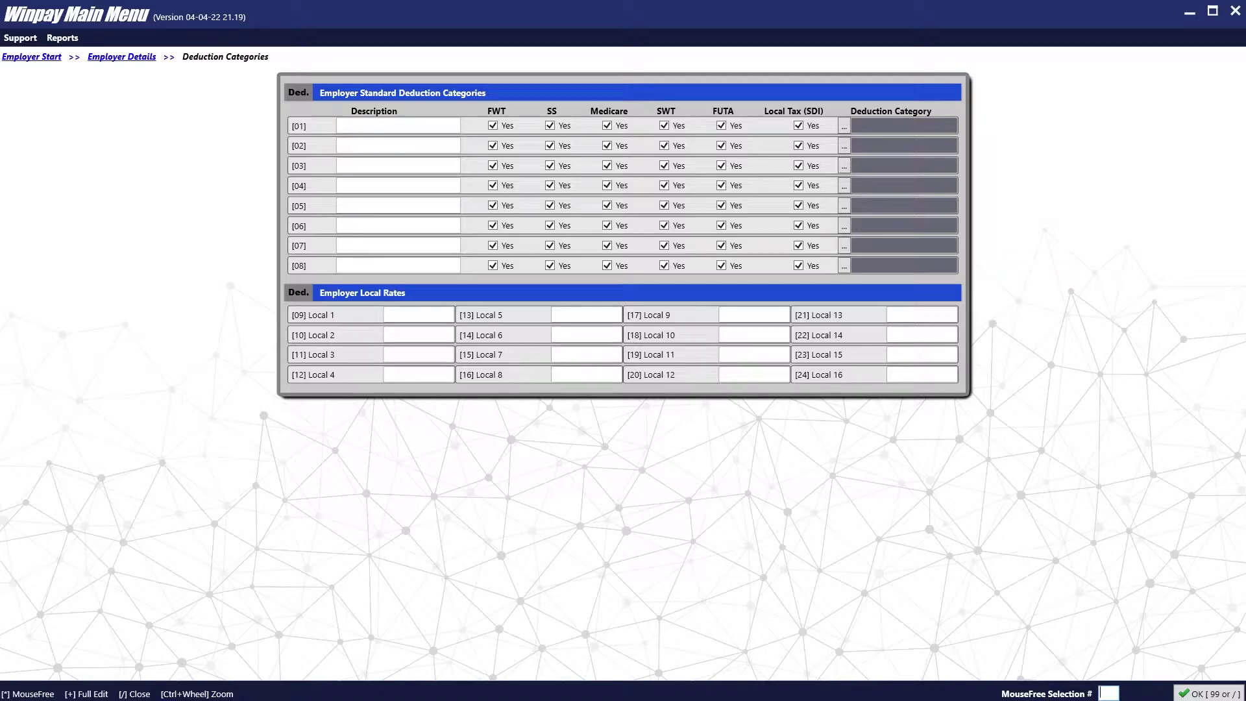
{"action": "left_click", "coordinate": [398, 125]}
{"action": "type", "text": "Insurance"}
{"action": "key", "text": "Return"}
{"action": "type", "text": "10"}
{"action": "key", "text": "Return"}
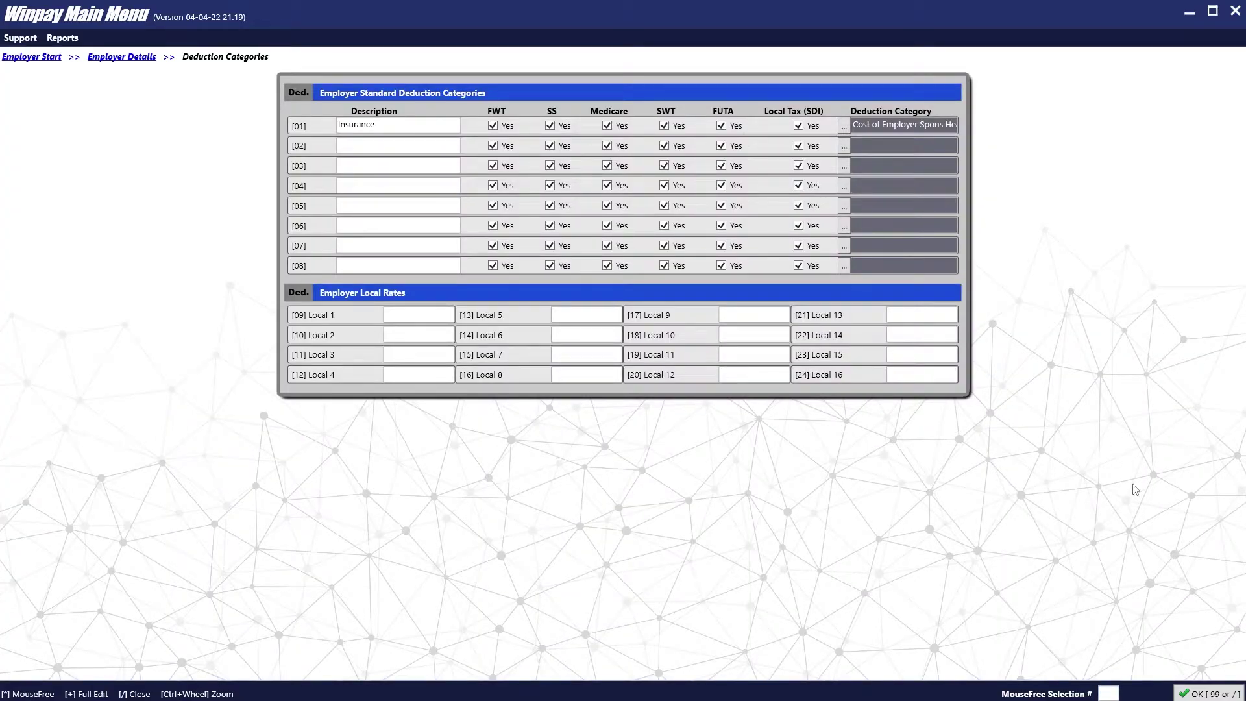
{"action": "key", "text": "slash"}
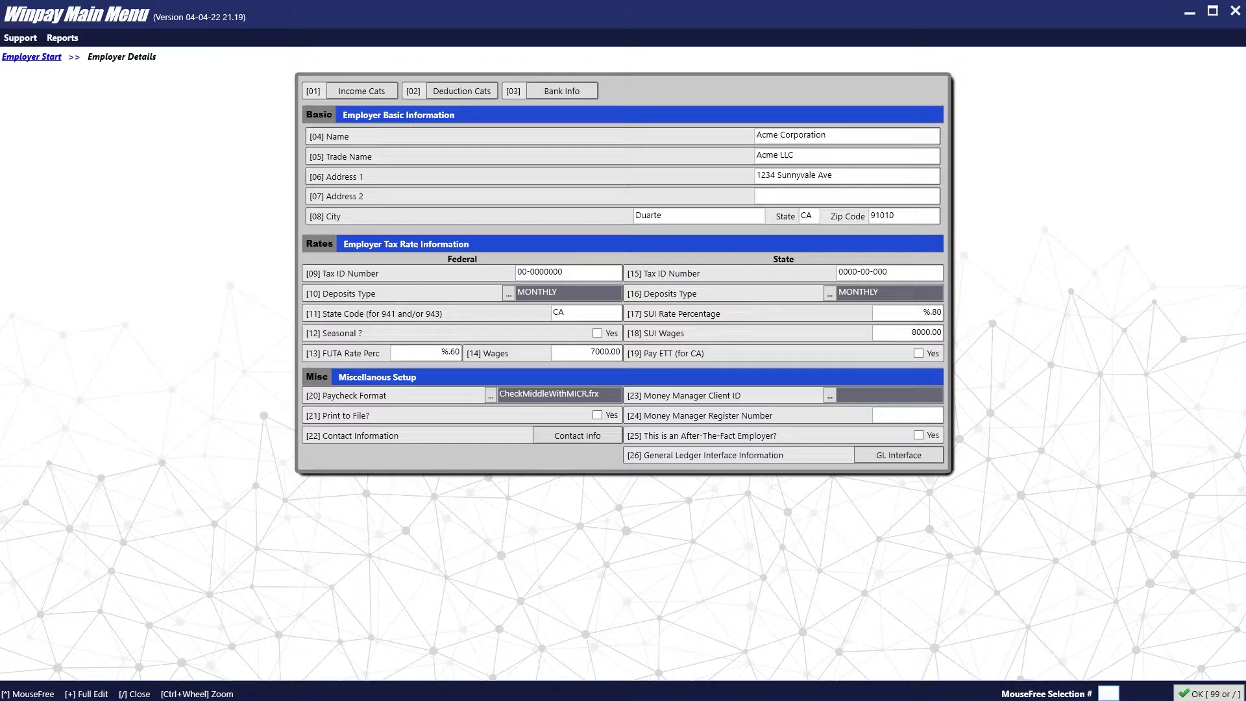
Step: Enter My Bank, 4321 Sunnyside Rd, Duarte CA 91010, with checking account, On Us and routing numbers
{"action": "left_click", "coordinate": [571, 94]}
{"action": "type", "text": "My Bank"}
{"action": "key", "text": "Tab"}
{"action": "type", "text": "4321 Sunny"}
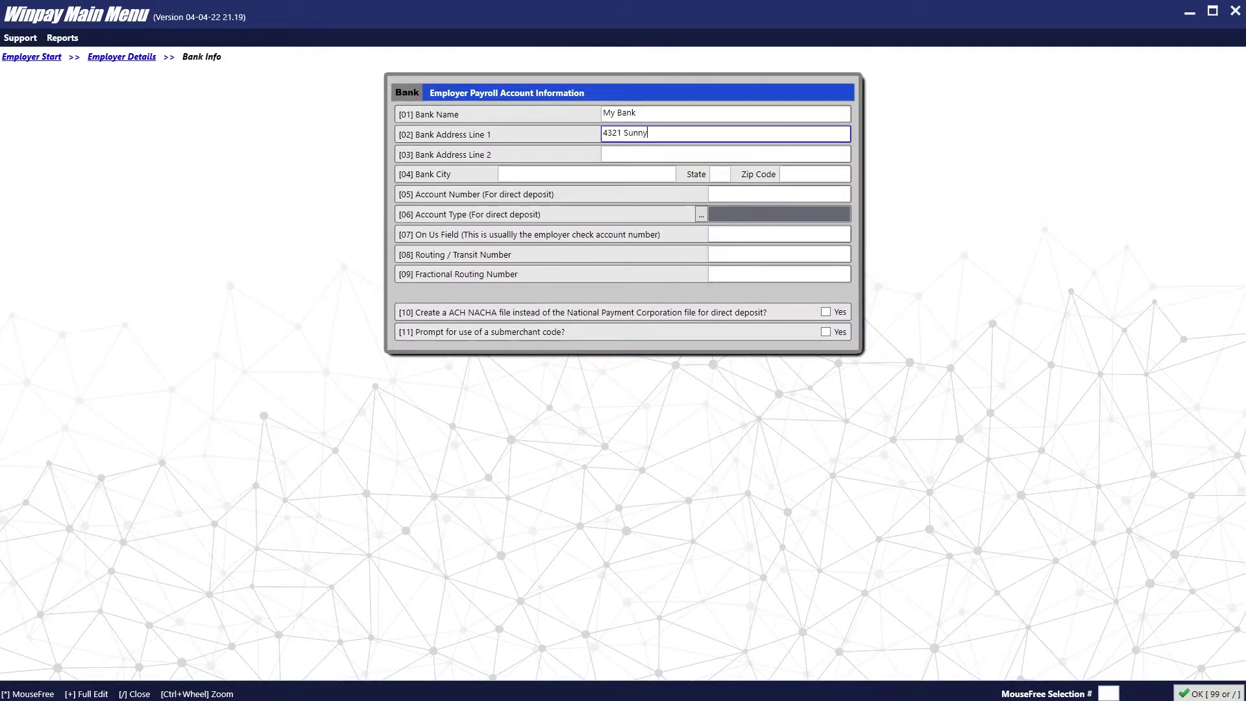
{"action": "type", "text": "side Rd\tDuarte\tCA\t91010\t1111111111\tc"}
{"action": "key", "text": "Tab"}
{"action": "type", "text": "22222222"}
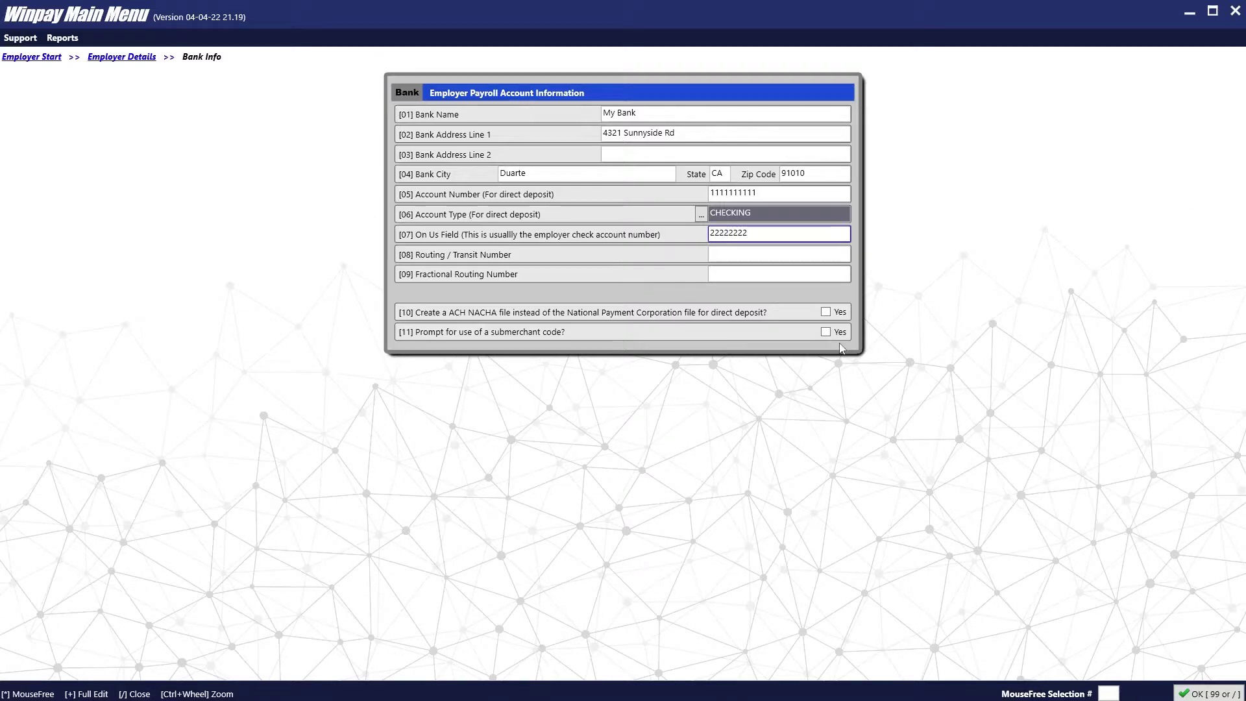
{"action": "key", "text": "Tab"}
{"action": "type", "text": "021000021"}
{"action": "left_click", "coordinate": [774, 277]}
{"action": "type", "text": "444444444"}
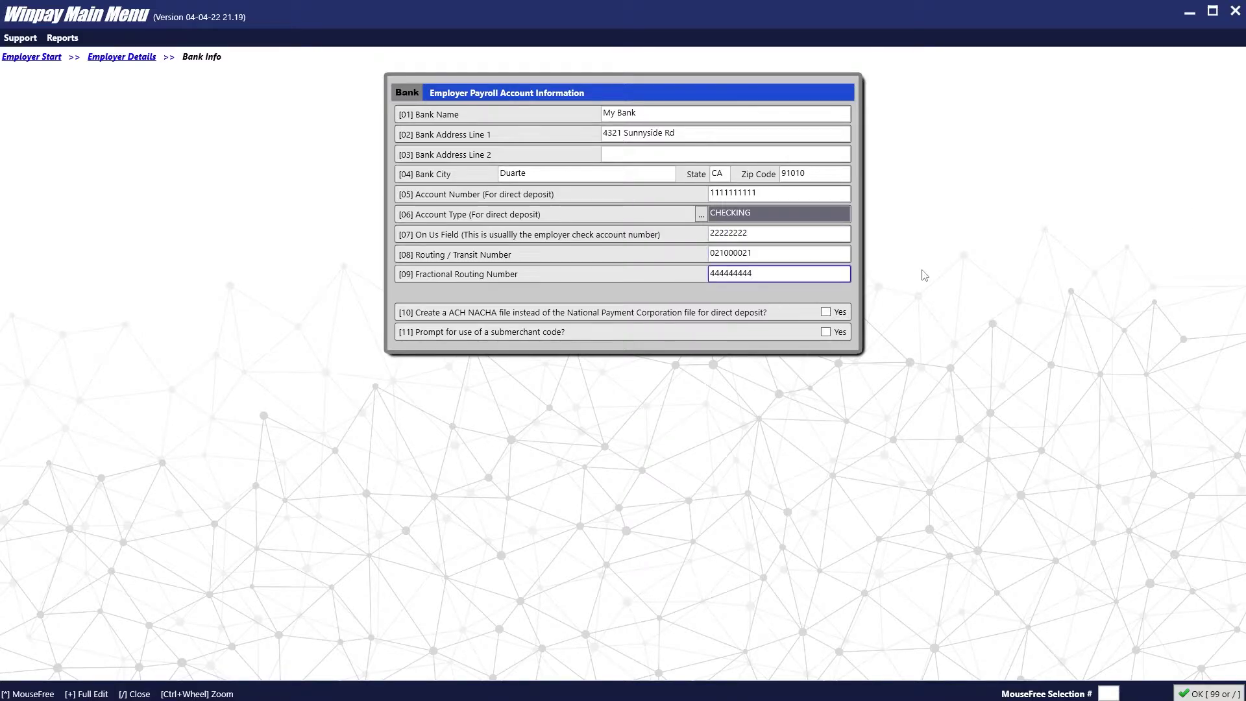
{"action": "key", "text": "Tab"}
{"action": "left_click", "coordinate": [1205, 693]}
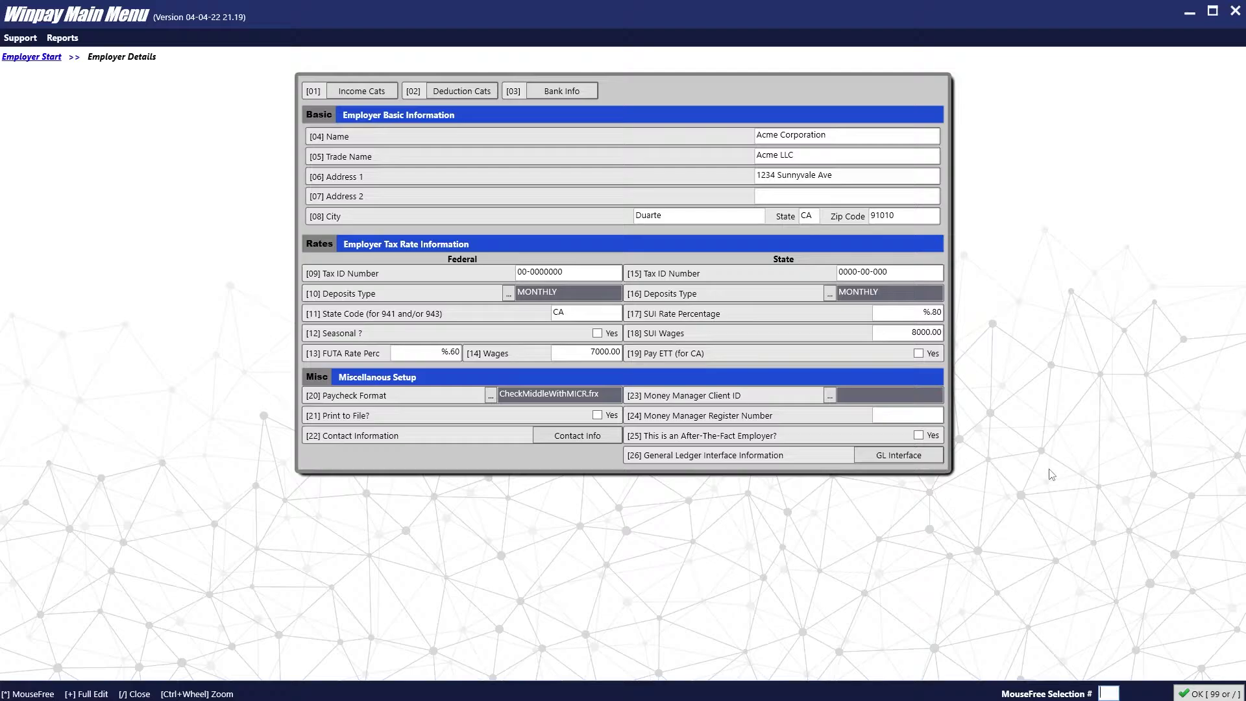
Step: Save Acme Corporation as the employer, then add a new employee under a unique file ID
{"action": "left_click", "coordinate": [1206, 694]}
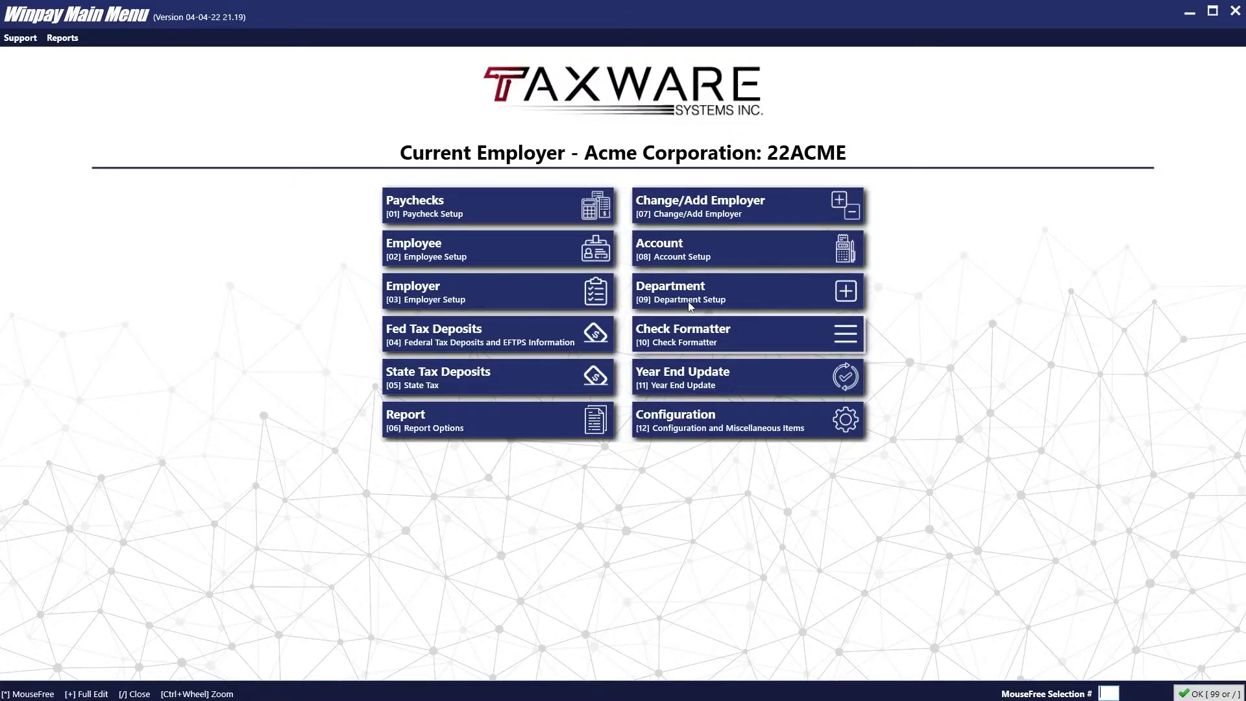
{"action": "left_click", "coordinate": [554, 257]}
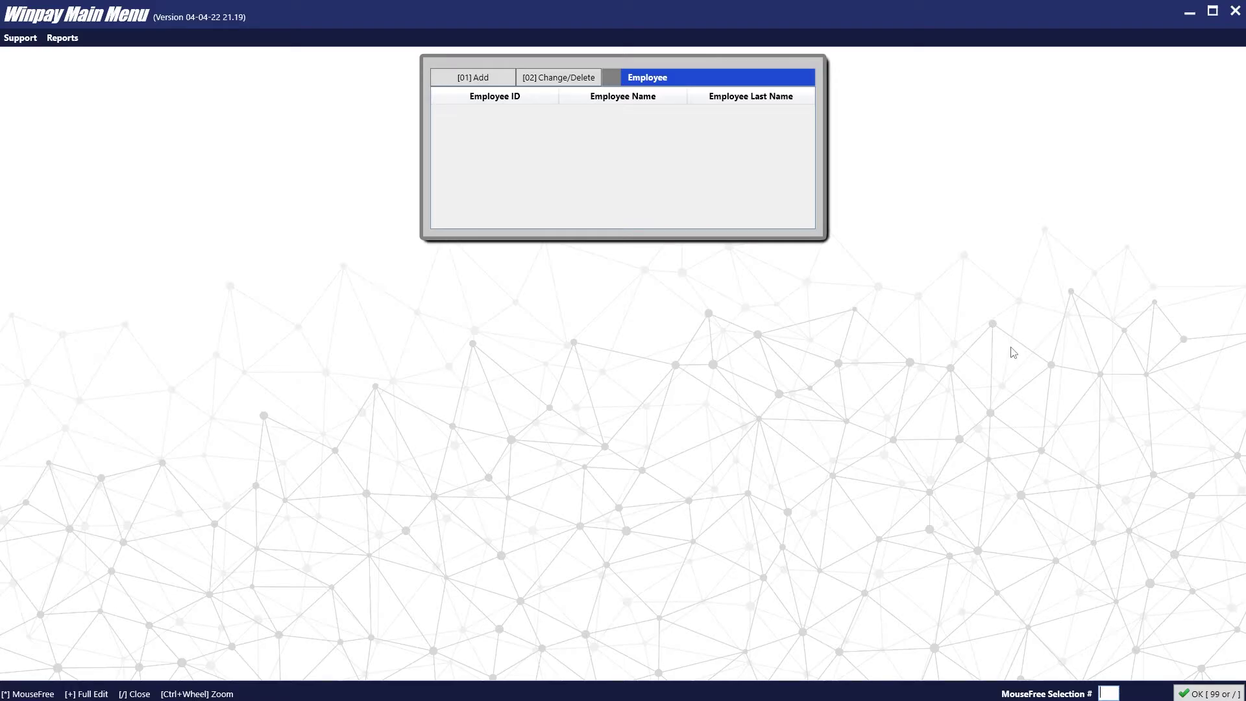
{"action": "left_click", "coordinate": [473, 77]}
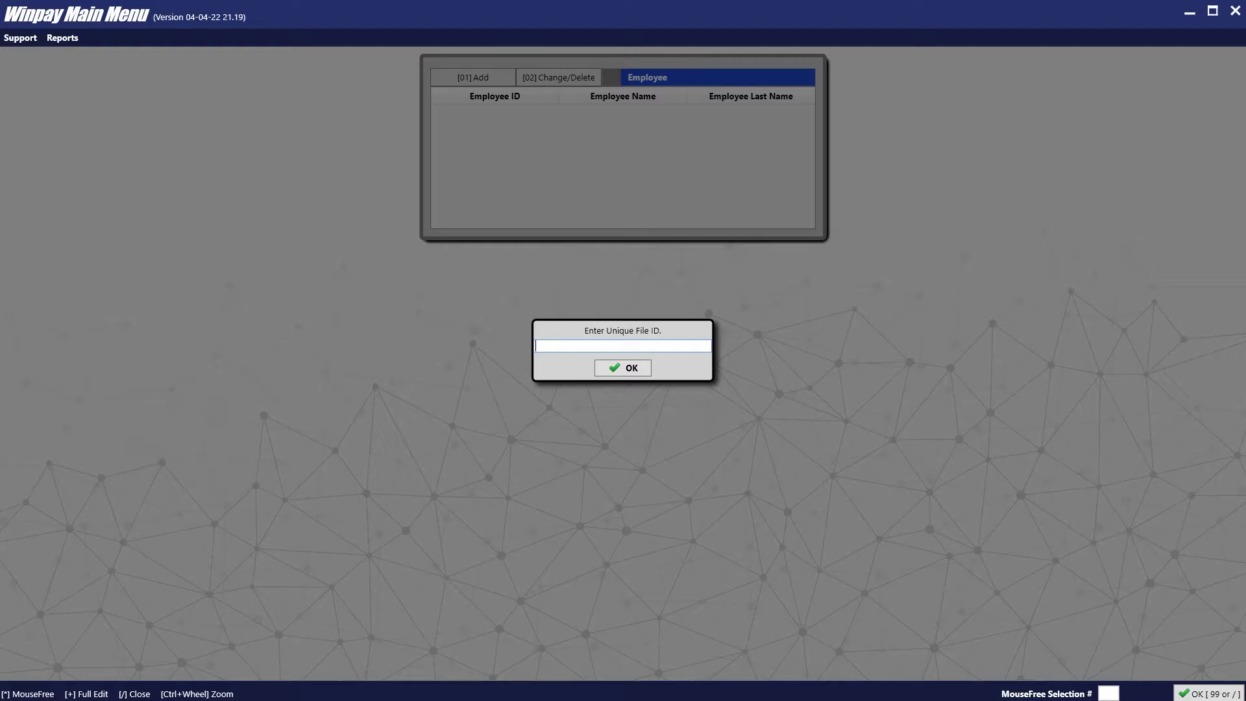
{"action": "type", "text": "SmithJ"}
{"action": "key", "text": "Return"}
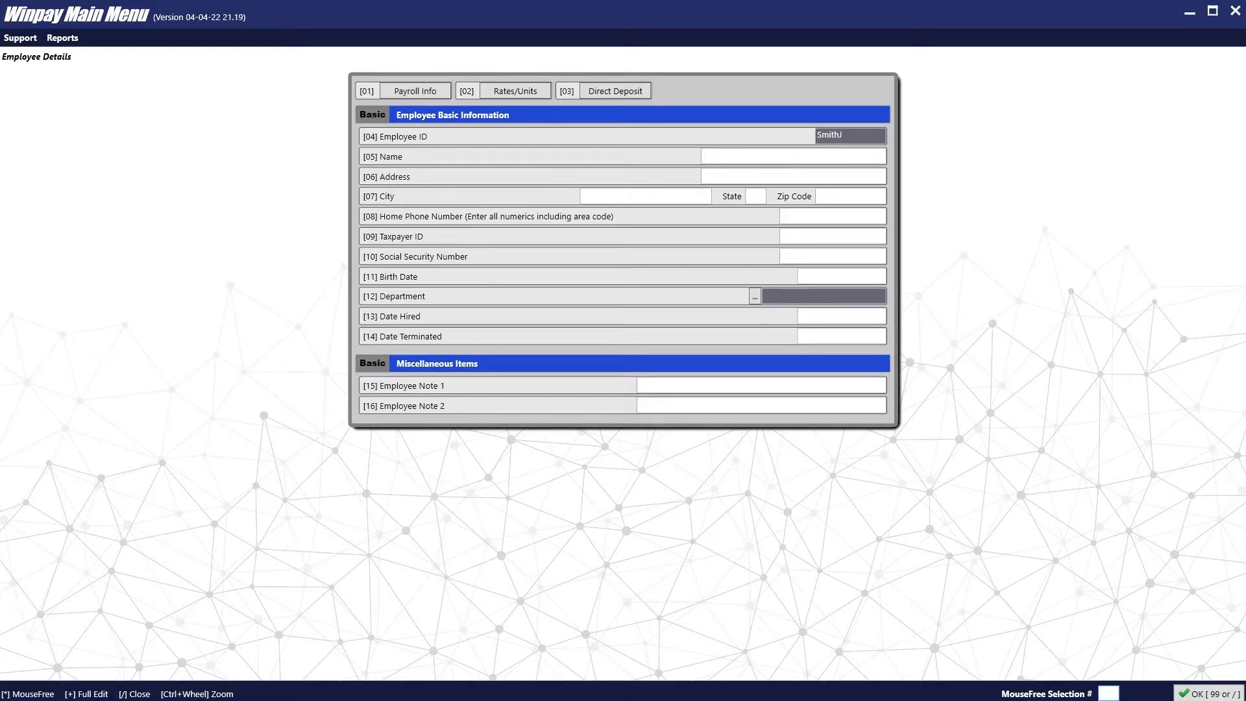
Step: Enter the employee's name, Duarte CA home address, phone, SSN, birth date and hire date 01-01-2021
{"action": "type", "text": "John Smith"}
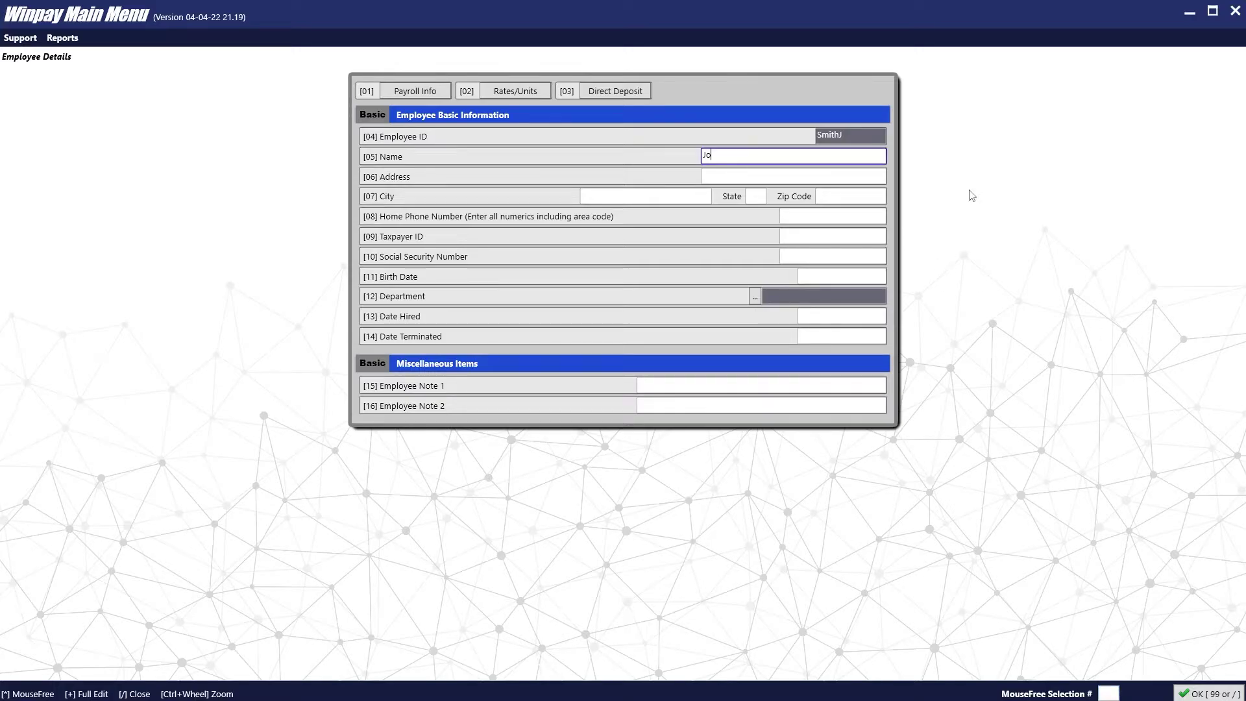
{"action": "key", "text": "Tab"}
{"action": "type", "text": "555 Smithing Blvd"}
{"action": "key", "text": "Tab"}
{"action": "type", "text": "Duarte\tCA\t91010\t(555) 123-4567\t400-00-1234\t05-05-1985\t01-01-2021"}
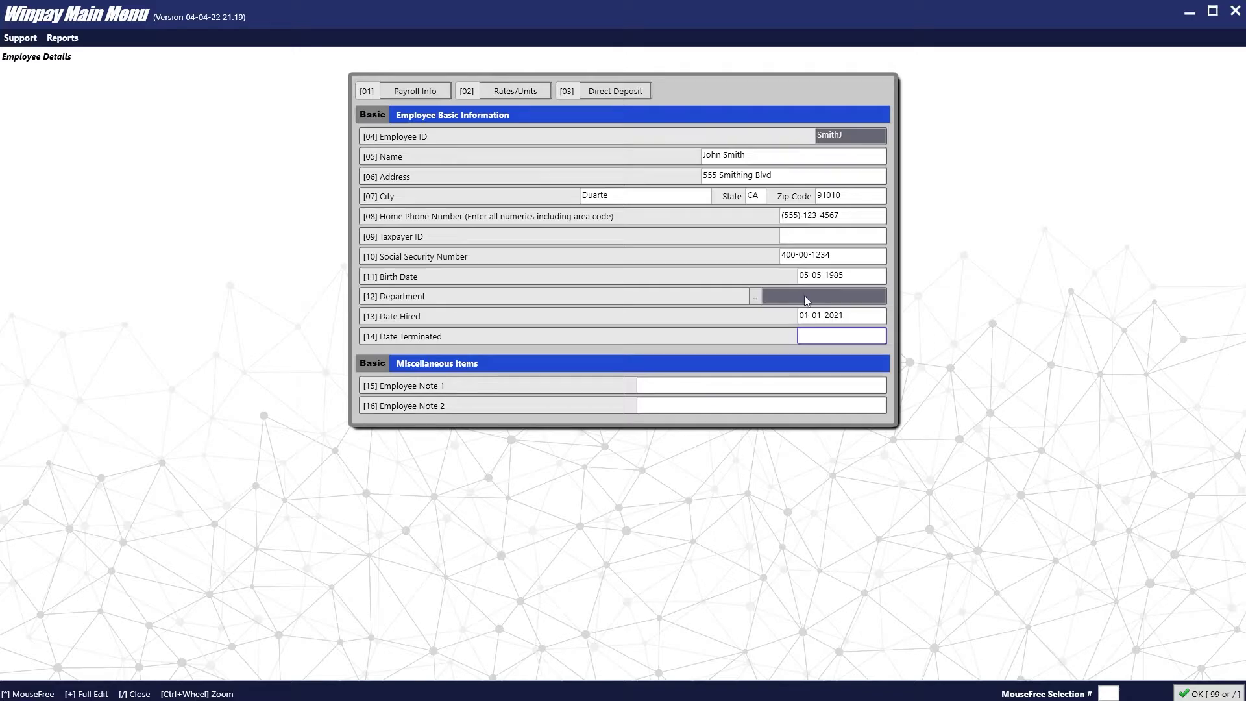
{"action": "left_click", "coordinate": [435, 94]}
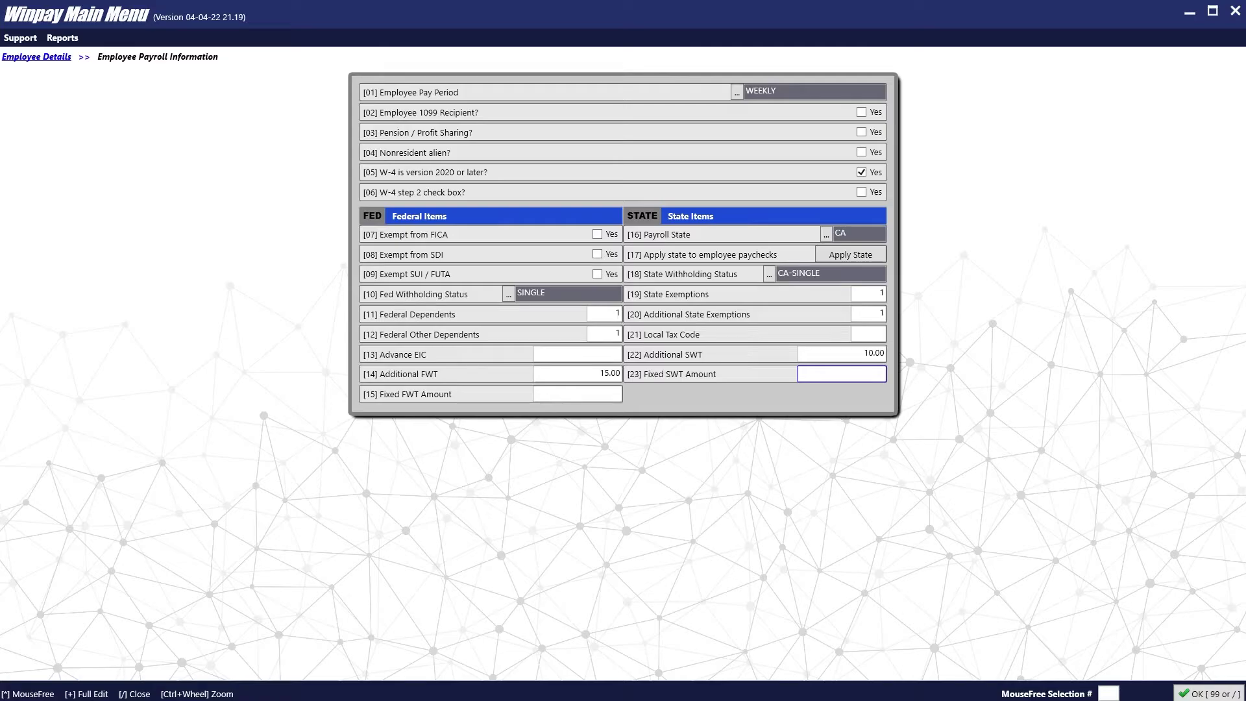
{"action": "left_click", "coordinate": [1204, 693]}
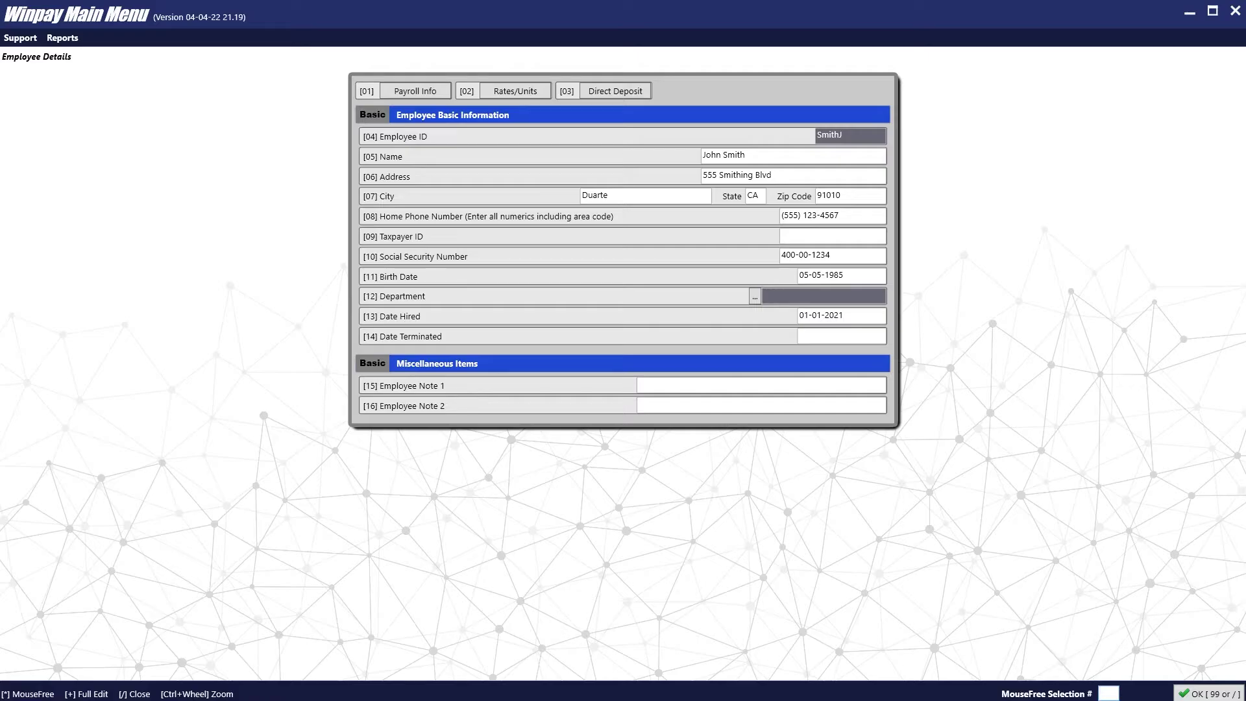
Step: Set the employee's Wages to rate 19.00 with 40 default units
{"action": "left_click", "coordinate": [505, 94]}
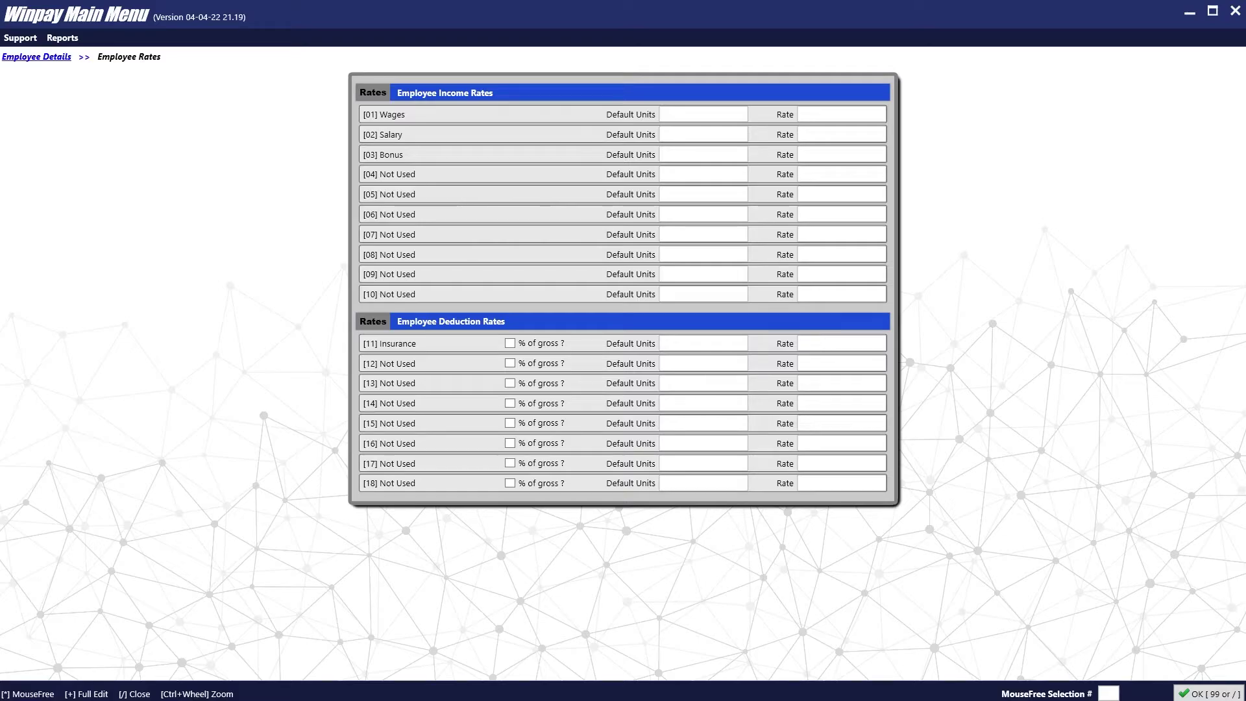
{"action": "left_click", "coordinate": [826, 114]}
{"action": "type", "text": "19"}
{"action": "left_click", "coordinate": [715, 118]}
{"action": "type", "text": "40"}
{"action": "key", "text": "Tab"}
Step: Try Salary values of 1 unit at 2000, then discard them
{"action": "left_click", "coordinate": [697, 135]}
{"action": "type", "text": "1"}
{"action": "key", "text": "Tab"}
{"action": "type", "text": "2000"}
{"action": "key", "text": "Escape"}
Step: Set the Insurance deduction to 1 default unit at rate 20.00
{"action": "left_click", "coordinate": [701, 340]}
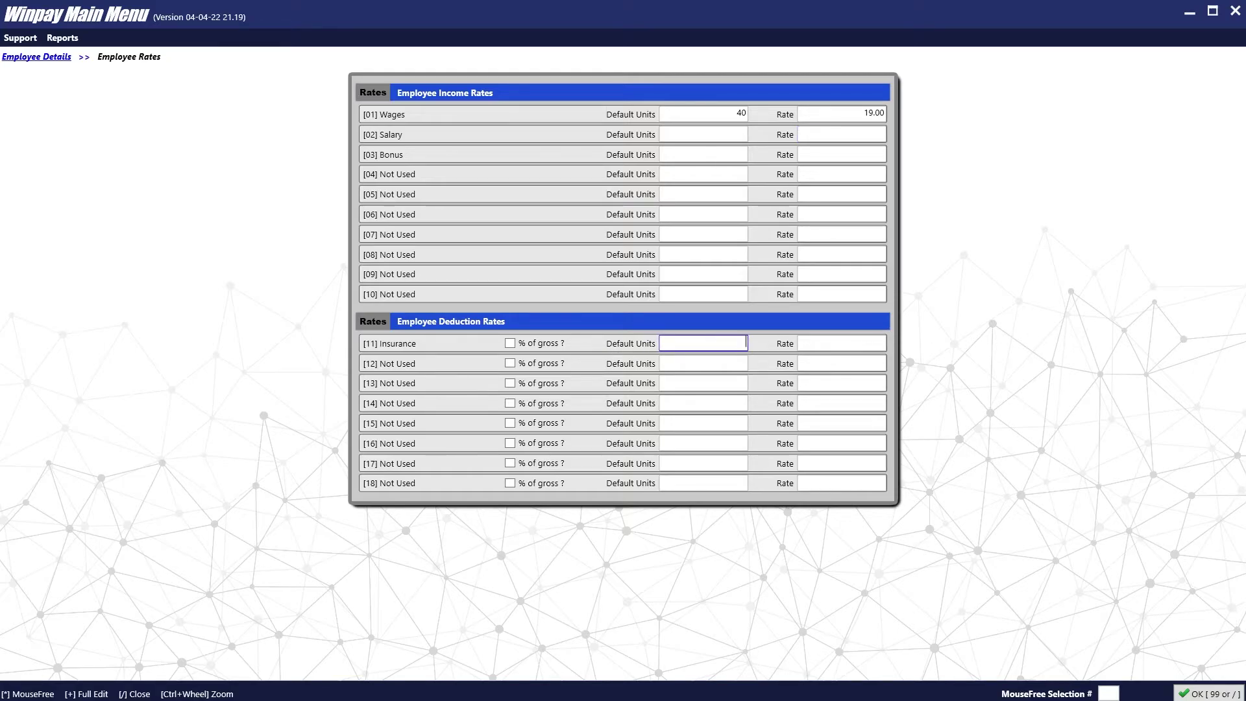
{"action": "type", "text": "1"}
{"action": "left_click", "coordinate": [863, 346]}
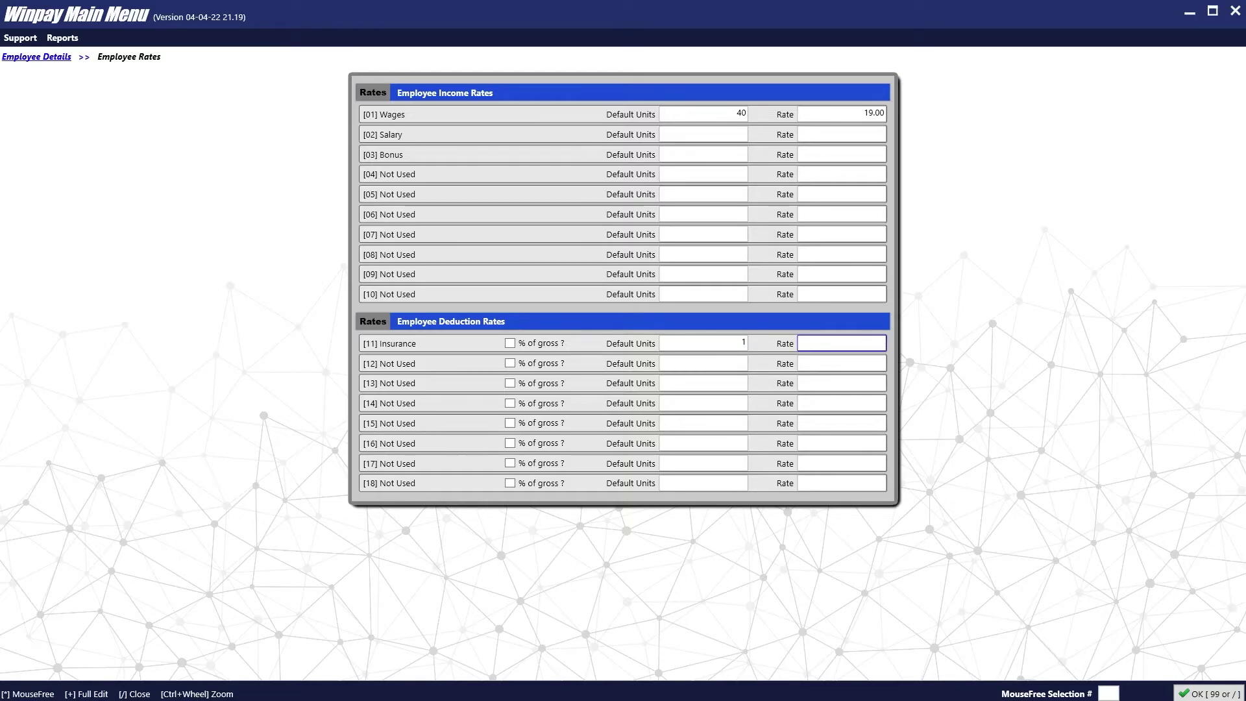
{"action": "type", "text": "20"}
{"action": "key", "text": "Tab"}
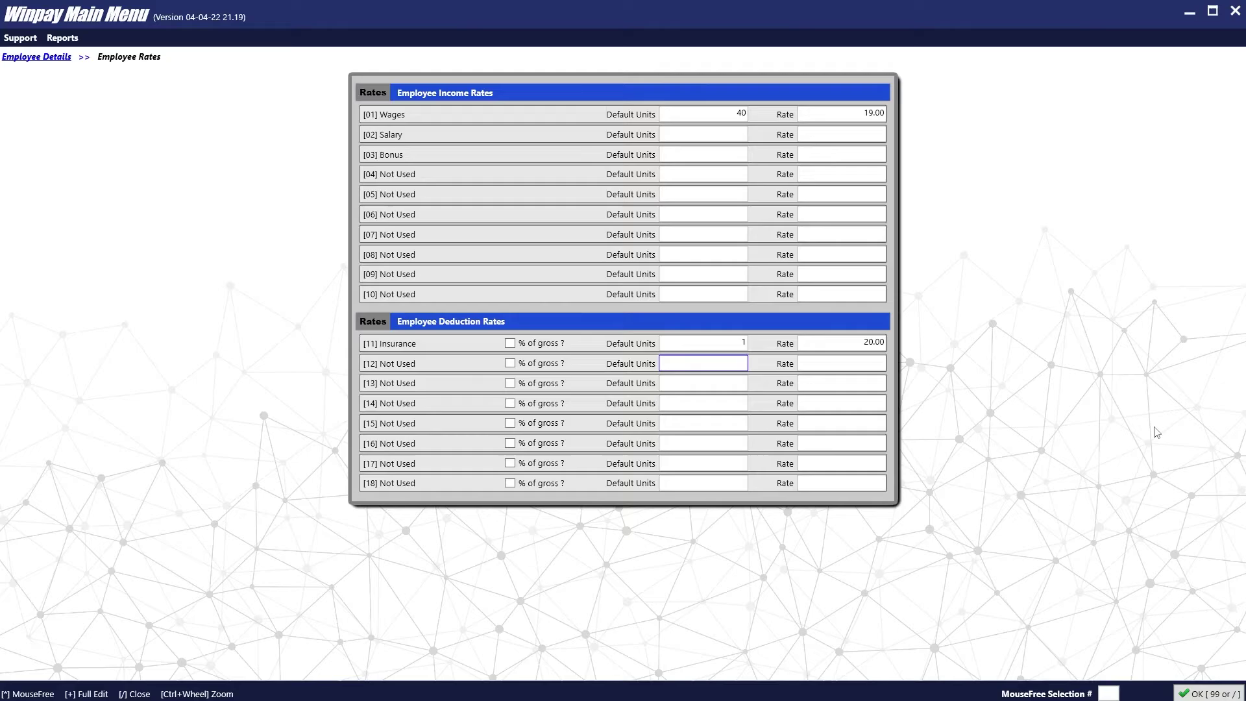
Step: Save the employee's rates and record, then start a new paycheck from Paychecks
{"action": "left_click", "coordinate": [1193, 695]}
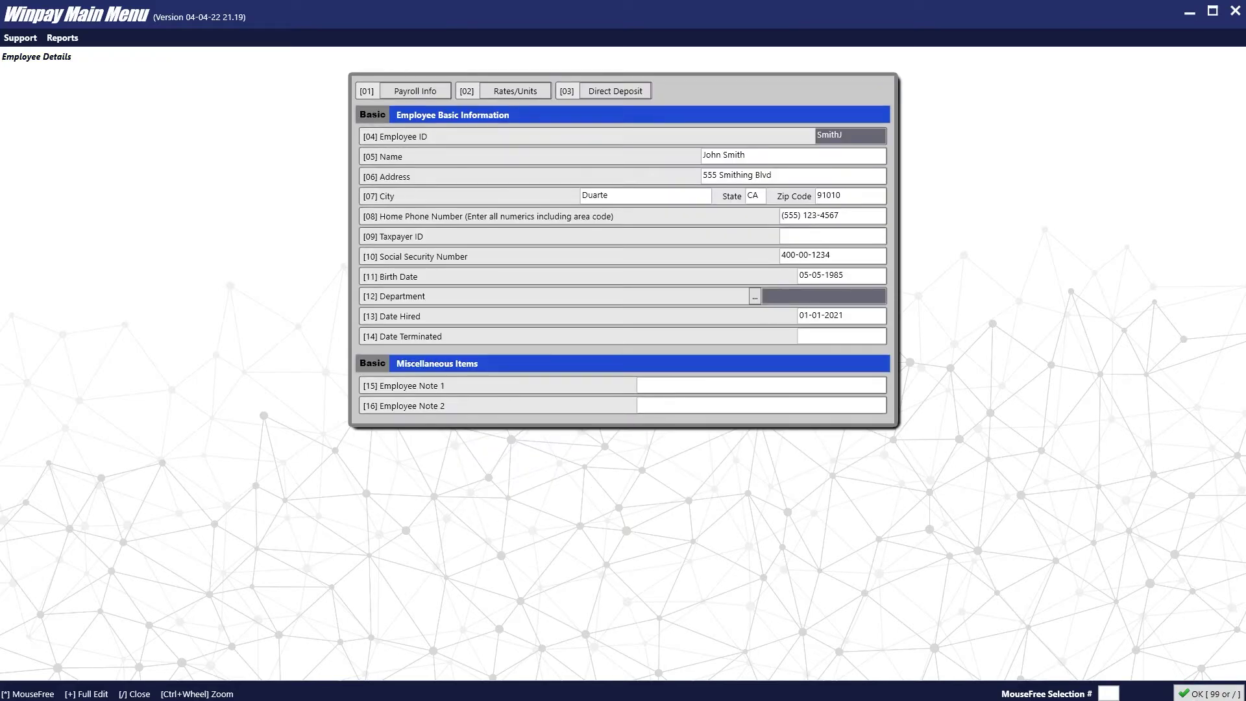
{"action": "left_click", "coordinate": [1201, 693]}
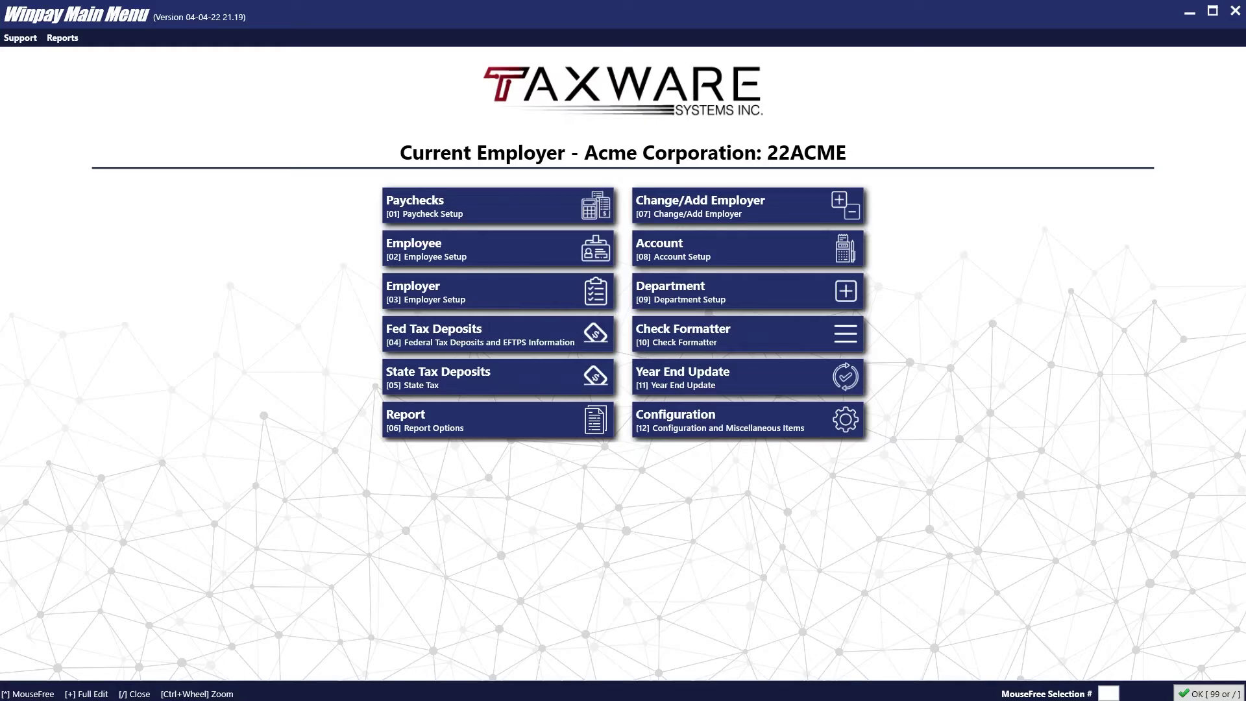
{"action": "left_click", "coordinate": [501, 201]}
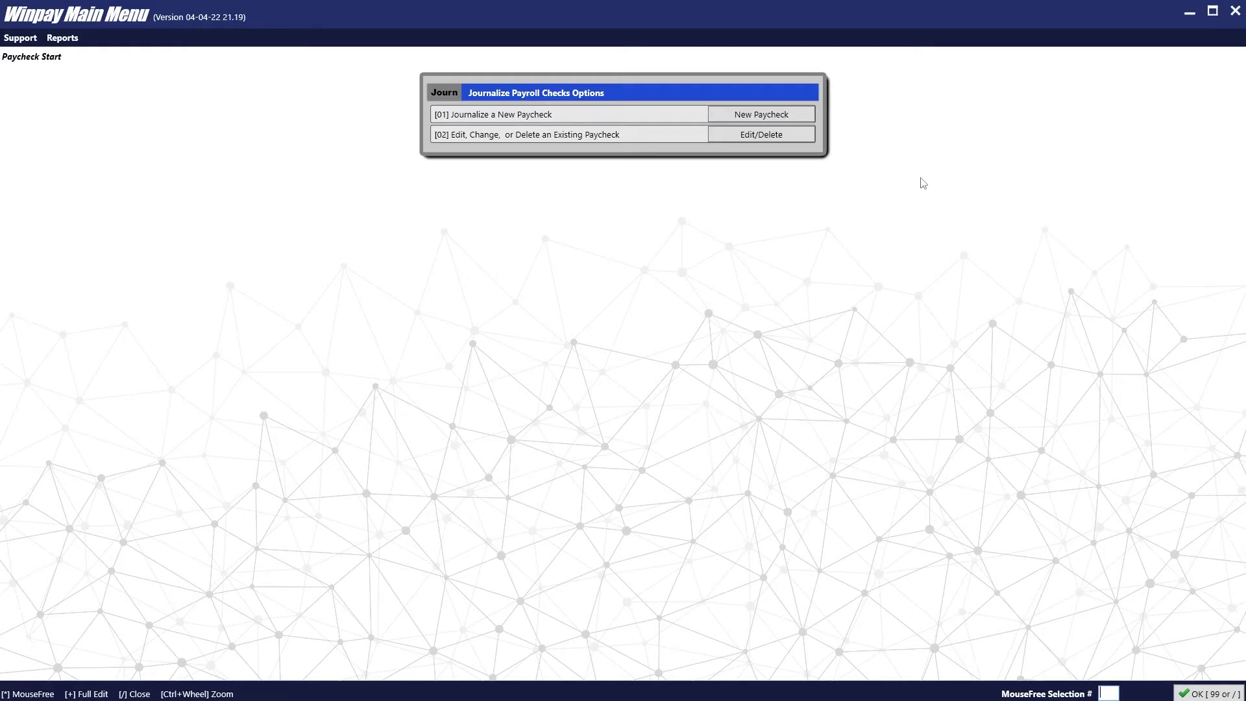
{"action": "left_click", "coordinate": [786, 120]}
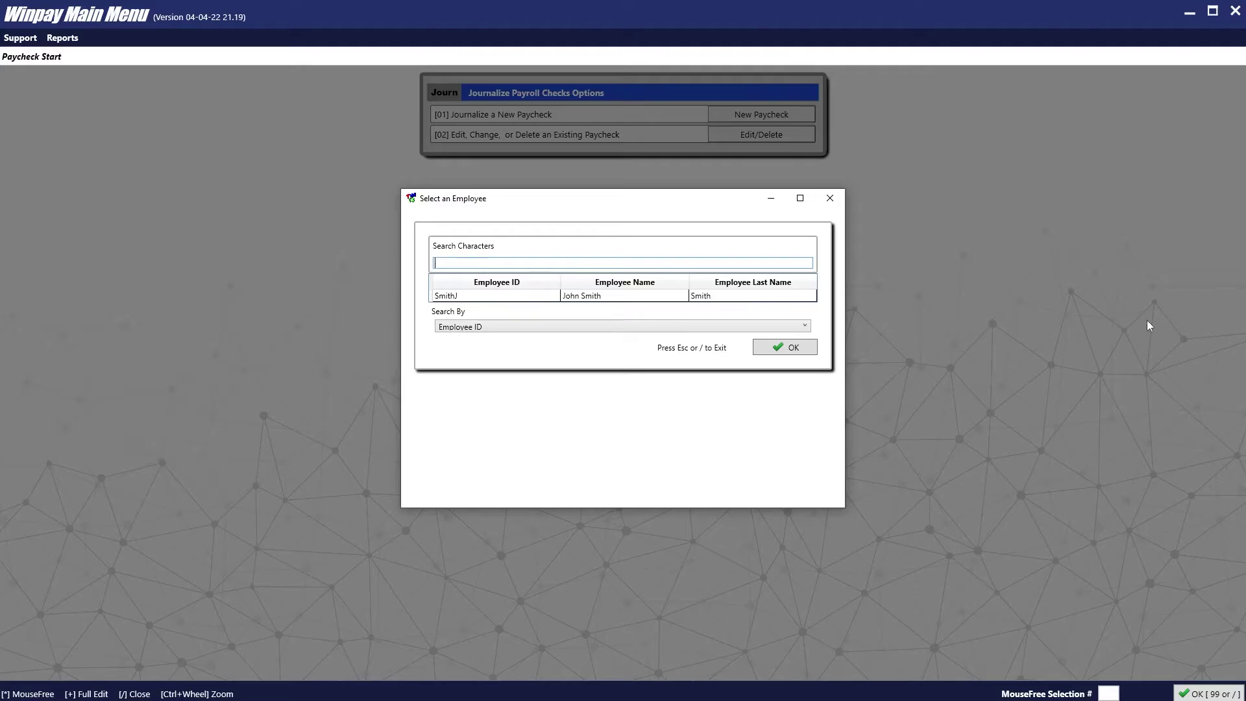
Step: Create the employee's paycheck with 60 wage units at 19.00 ($1140.00 gross, $897.11 net) and save it
{"action": "double_click", "coordinate": [588, 298]}
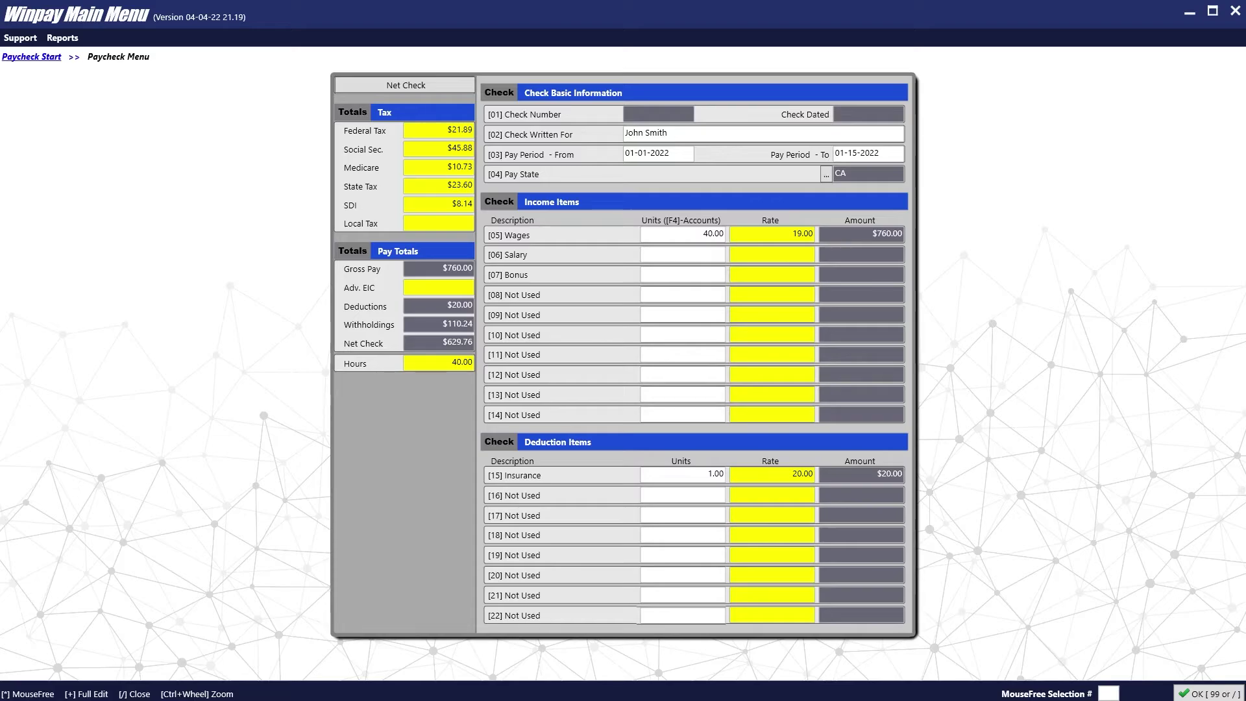
{"action": "left_click", "coordinate": [685, 239]}
{"action": "type", "text": "60"}
{"action": "key", "text": "Tab"}
{"action": "key", "text": "asterisk"}
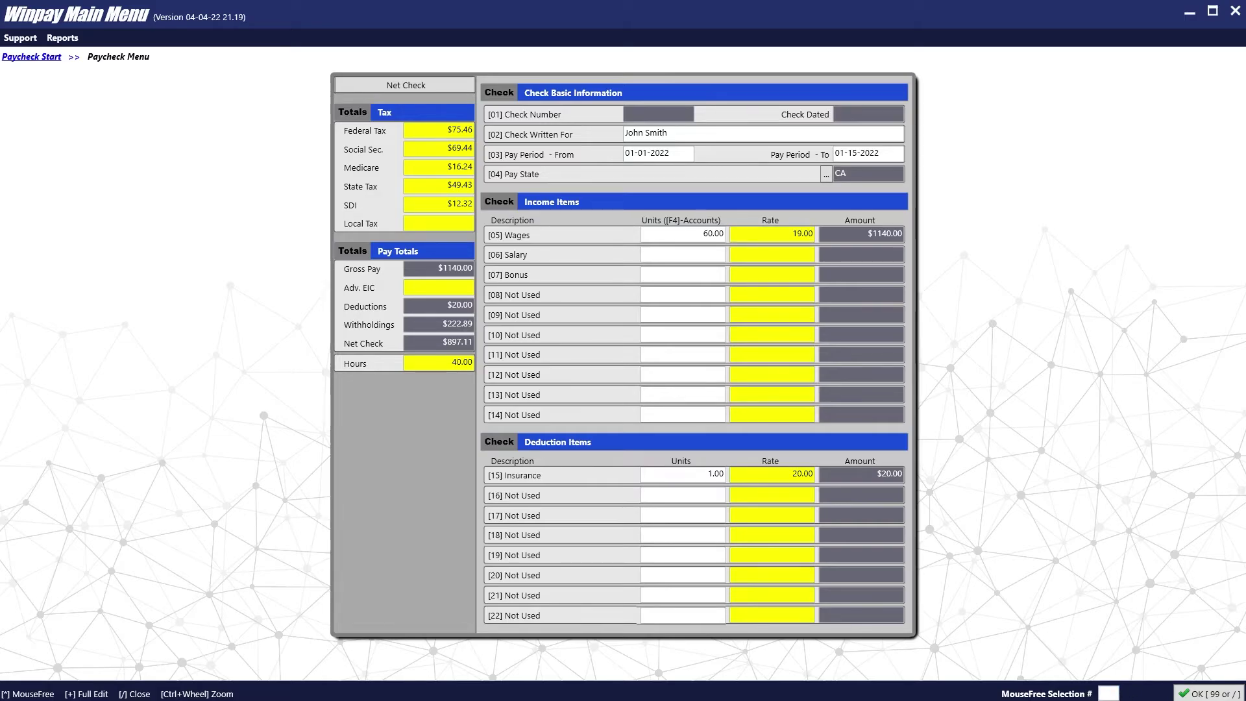
{"action": "left_click", "coordinate": [1190, 688]}
{"action": "left_click", "coordinate": [1190, 688]}
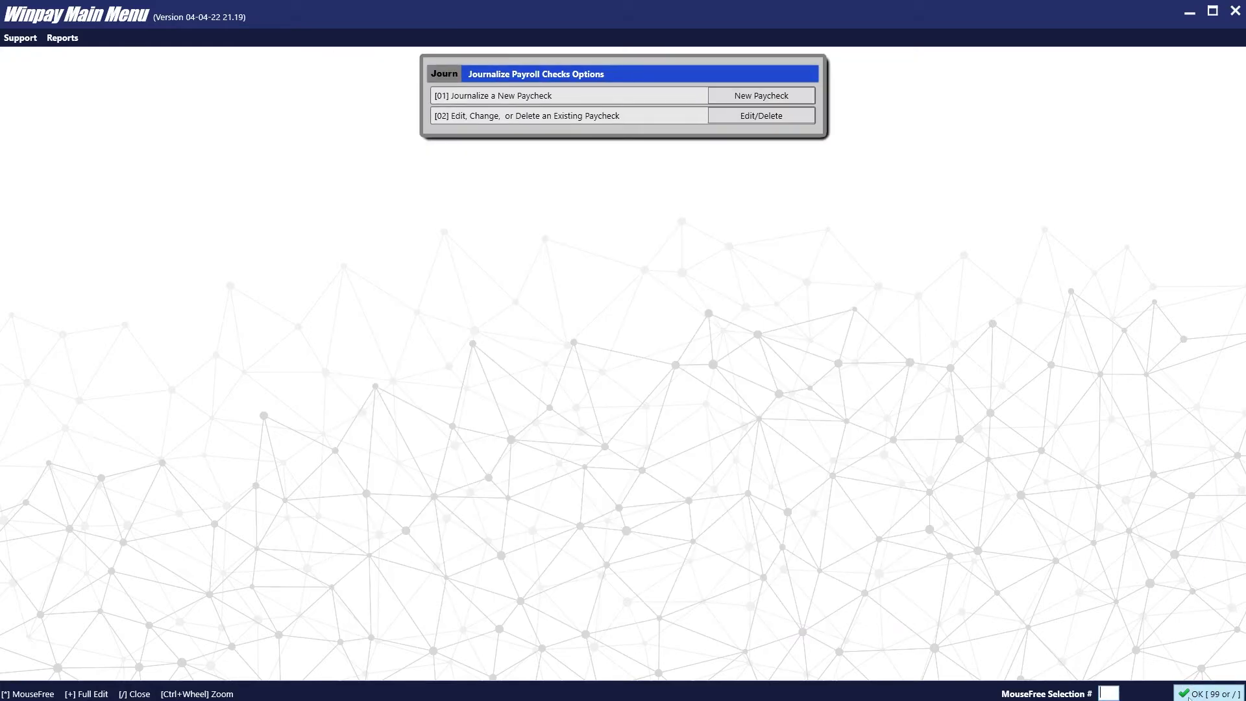
Step: Choose the New Paychecks / Direct Deposits report under Paychecks in the reports area
{"action": "key", "text": "slash"}
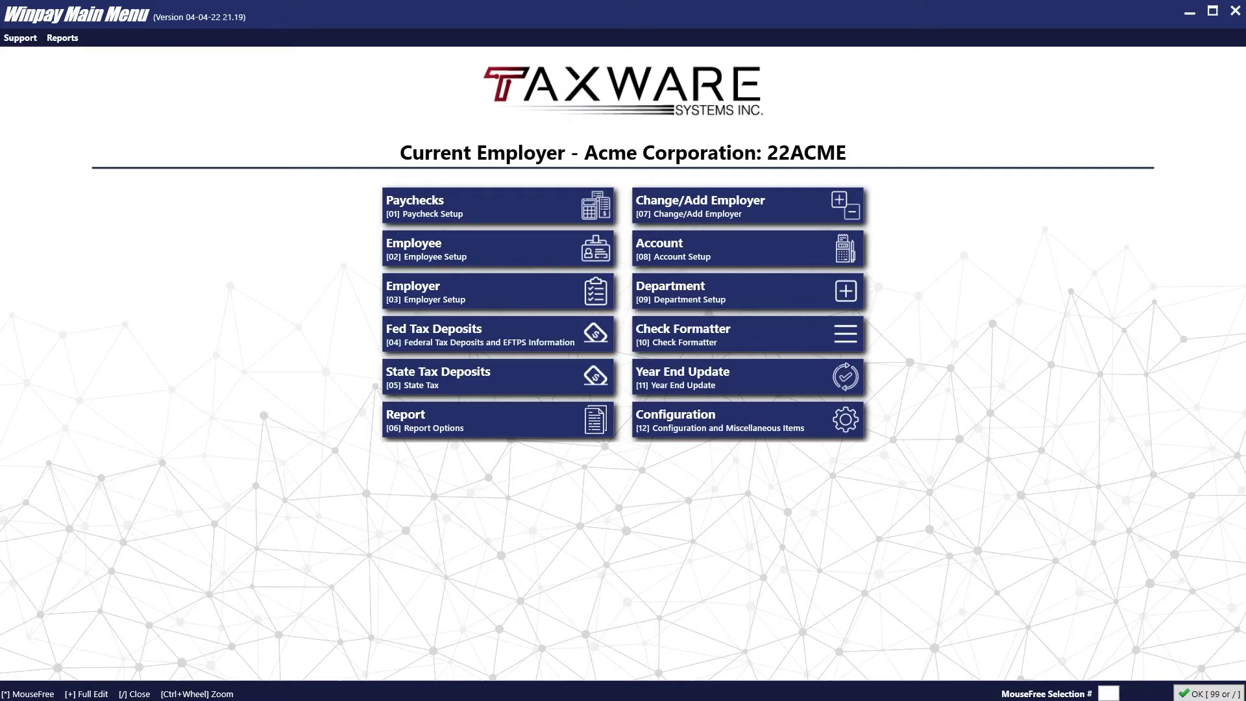
{"action": "left_click", "coordinate": [552, 425]}
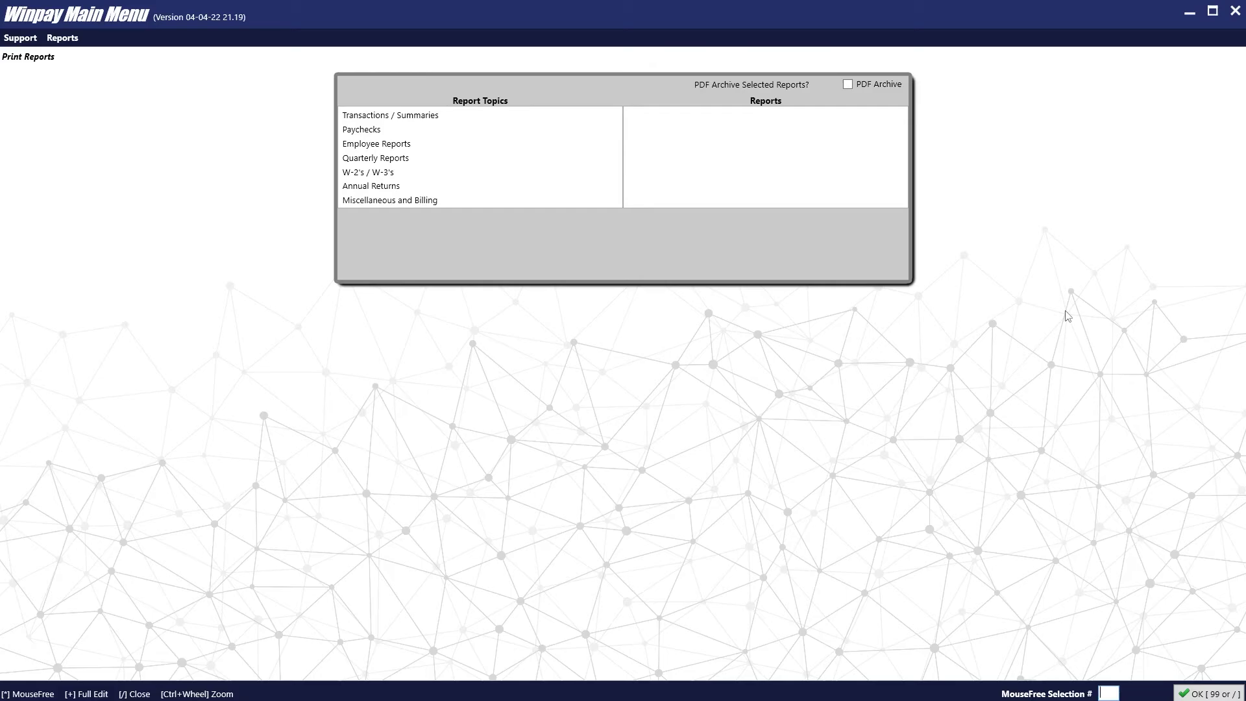
{"action": "left_click", "coordinate": [368, 130]}
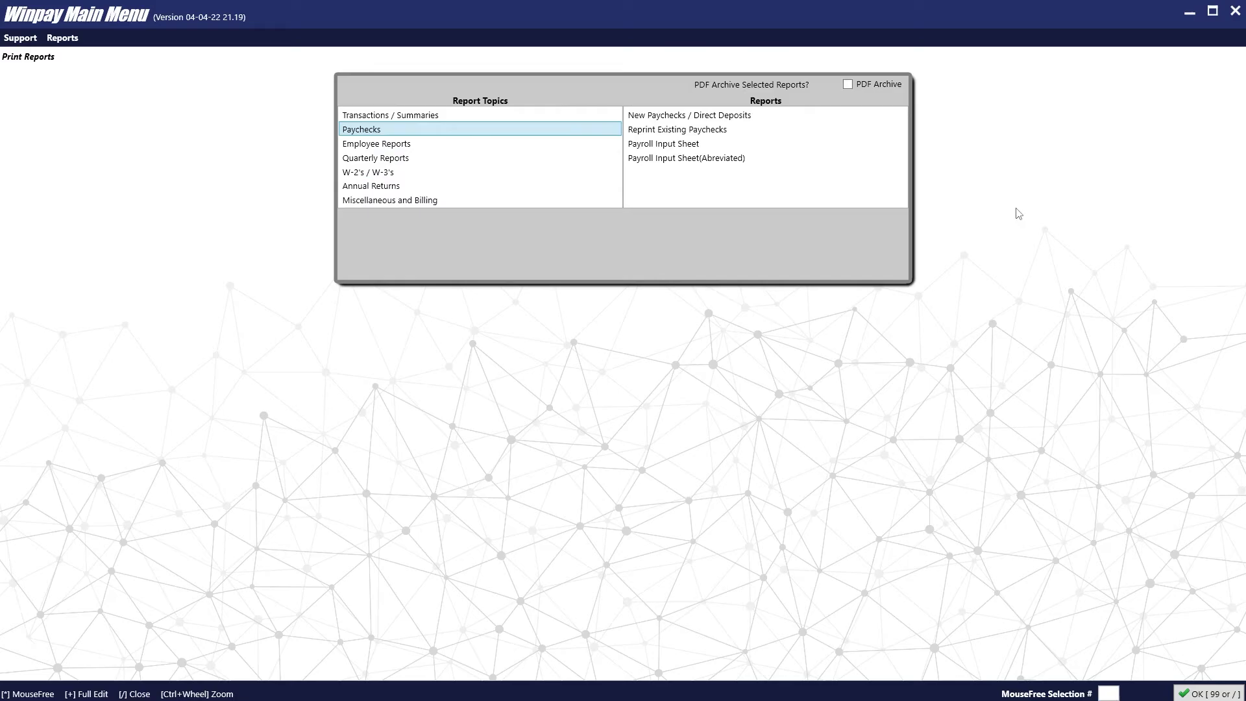
{"action": "left_click", "coordinate": [724, 115]}
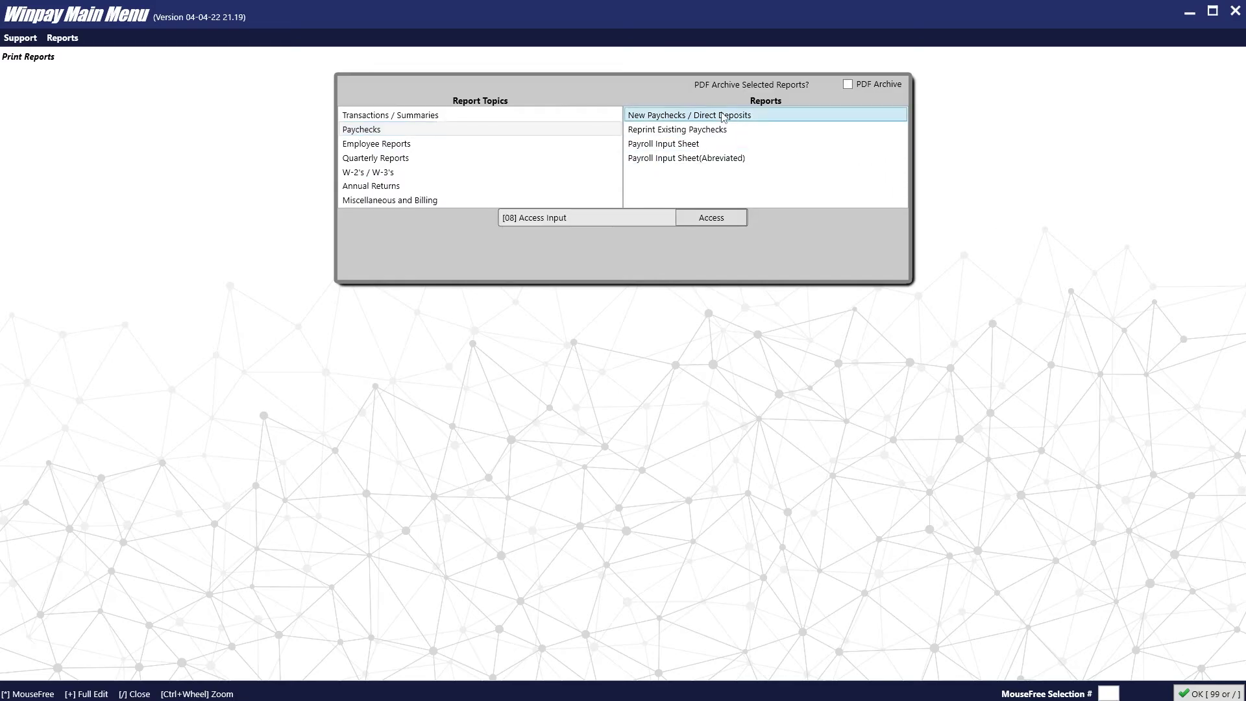
Step: Open the check waiting to print and preview it as a PDF with archiving on
{"action": "left_click", "coordinate": [743, 218]}
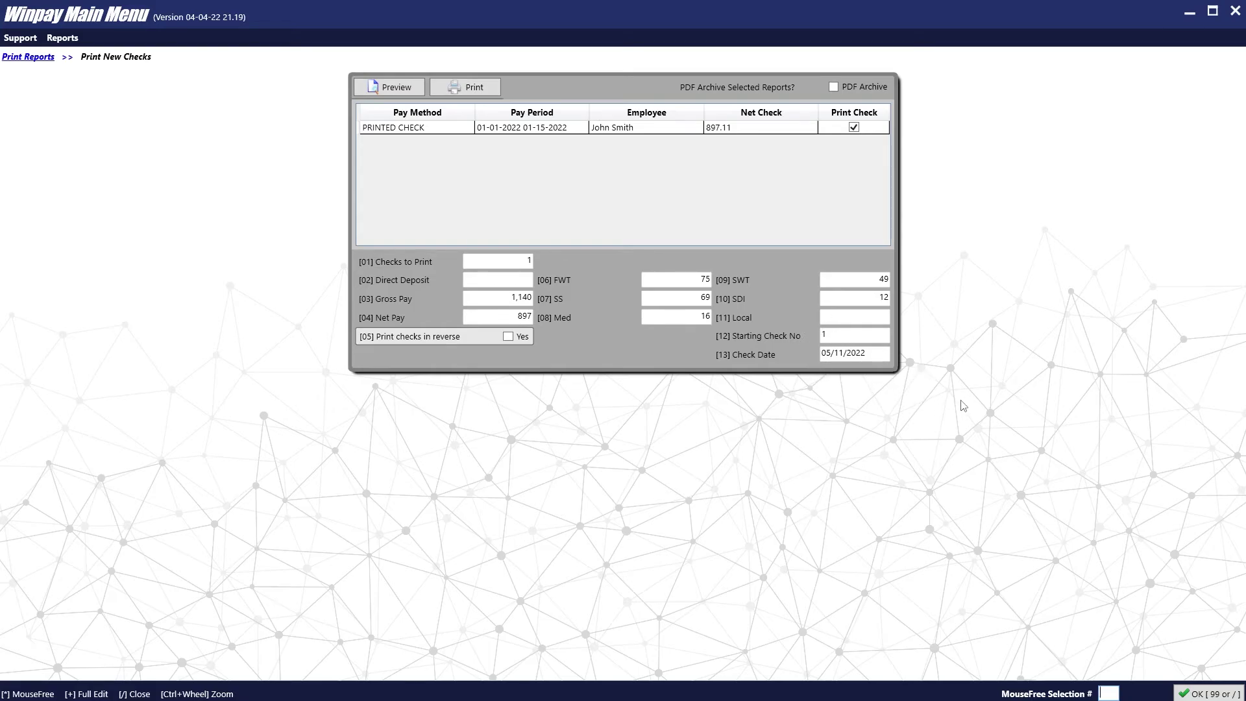
{"action": "left_click", "coordinate": [854, 130]}
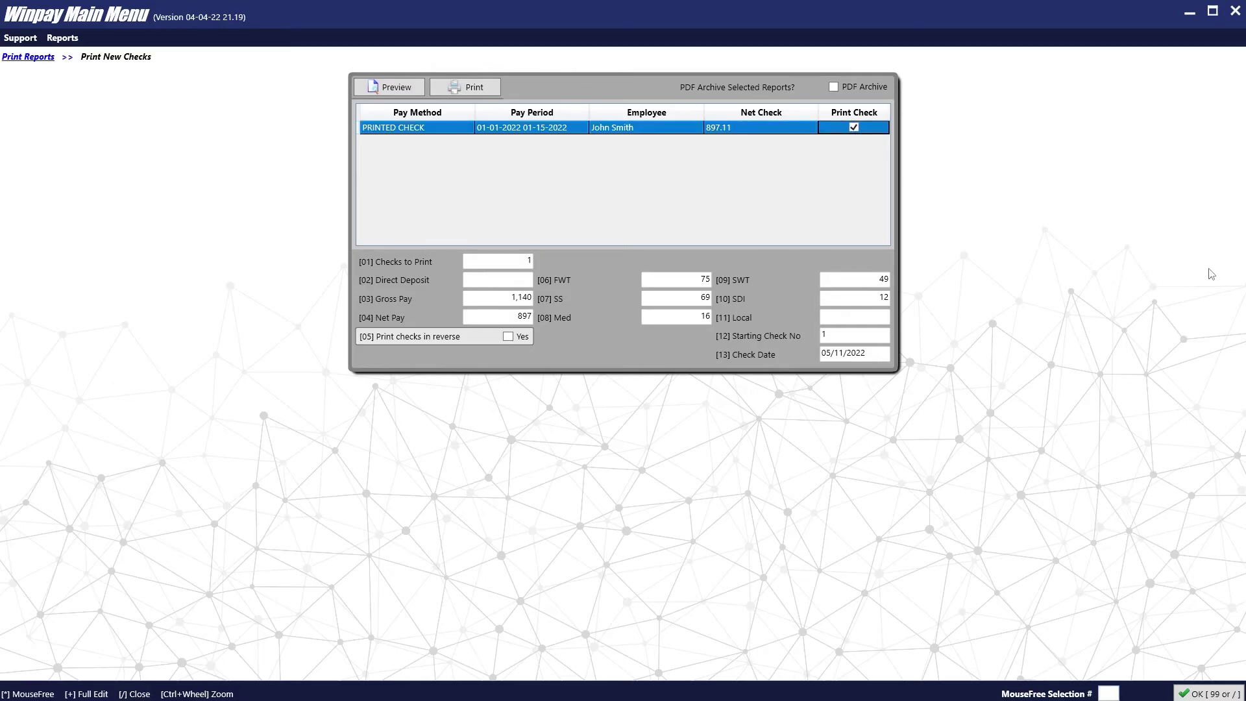
{"action": "key", "text": "Escape"}
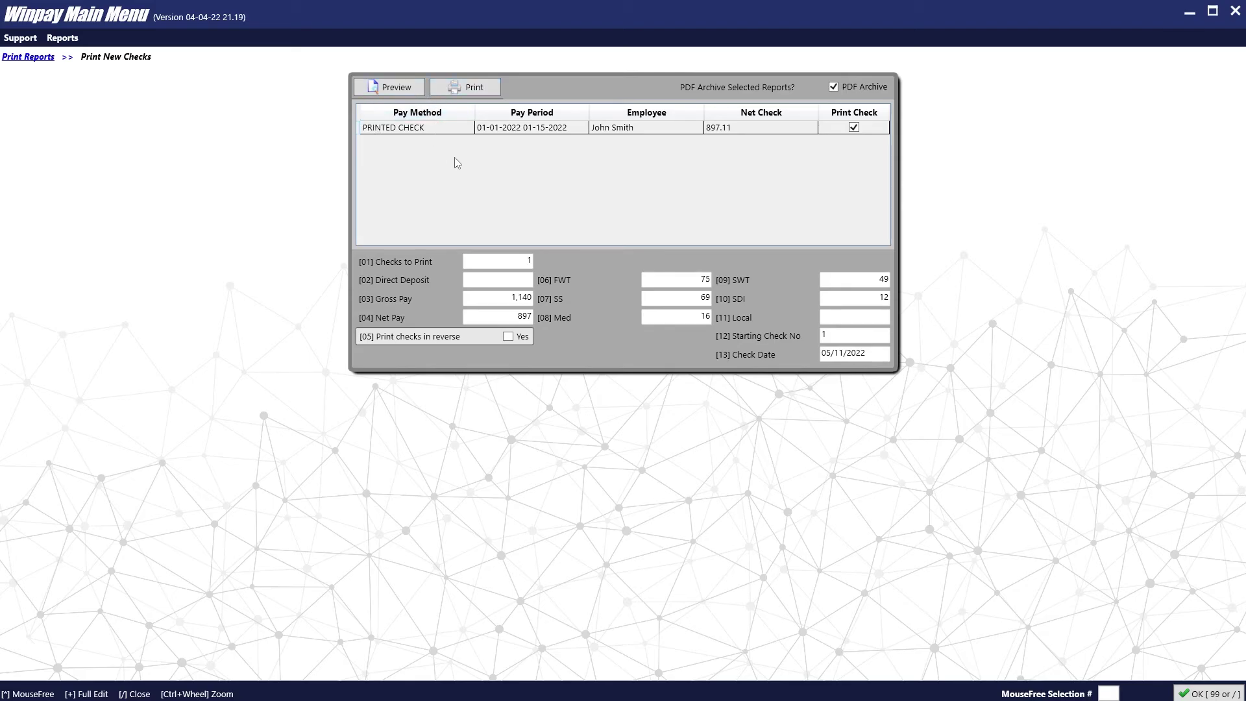
{"action": "left_click", "coordinate": [371, 87]}
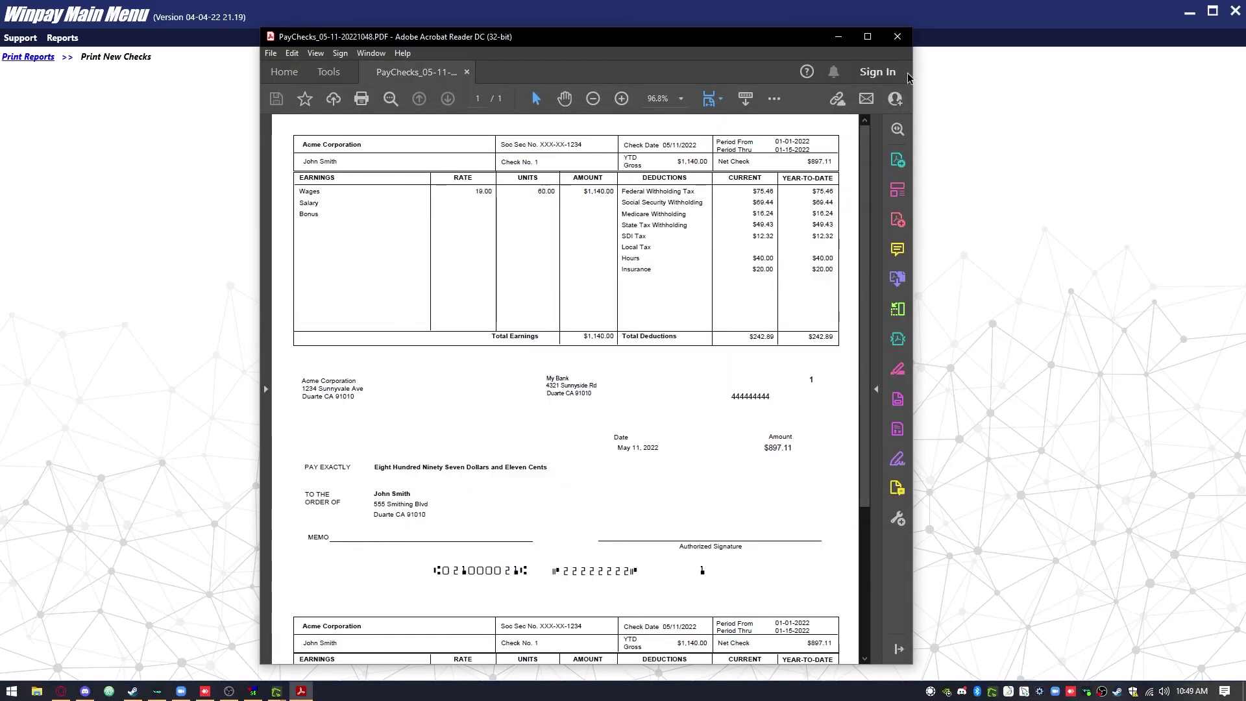
Step: Close the PDF preview and confirm the New Paychecks list is now empty
{"action": "left_click", "coordinate": [892, 42]}
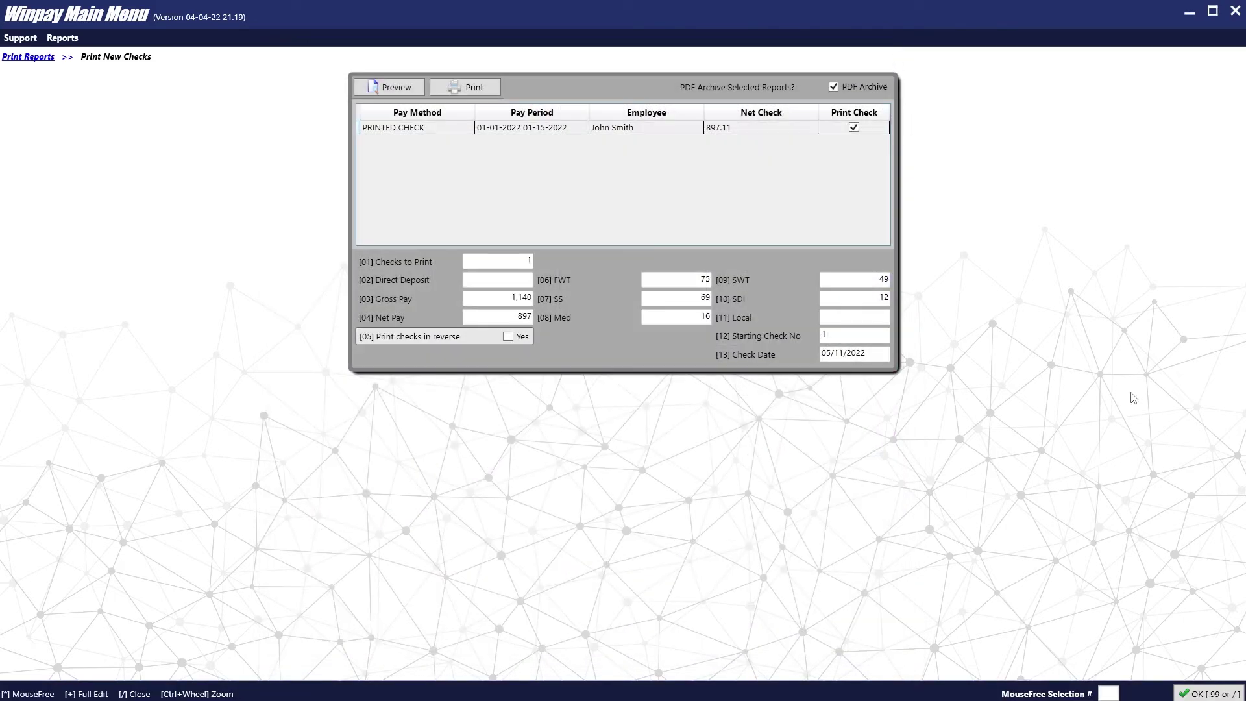
{"action": "left_click", "coordinate": [1206, 694]}
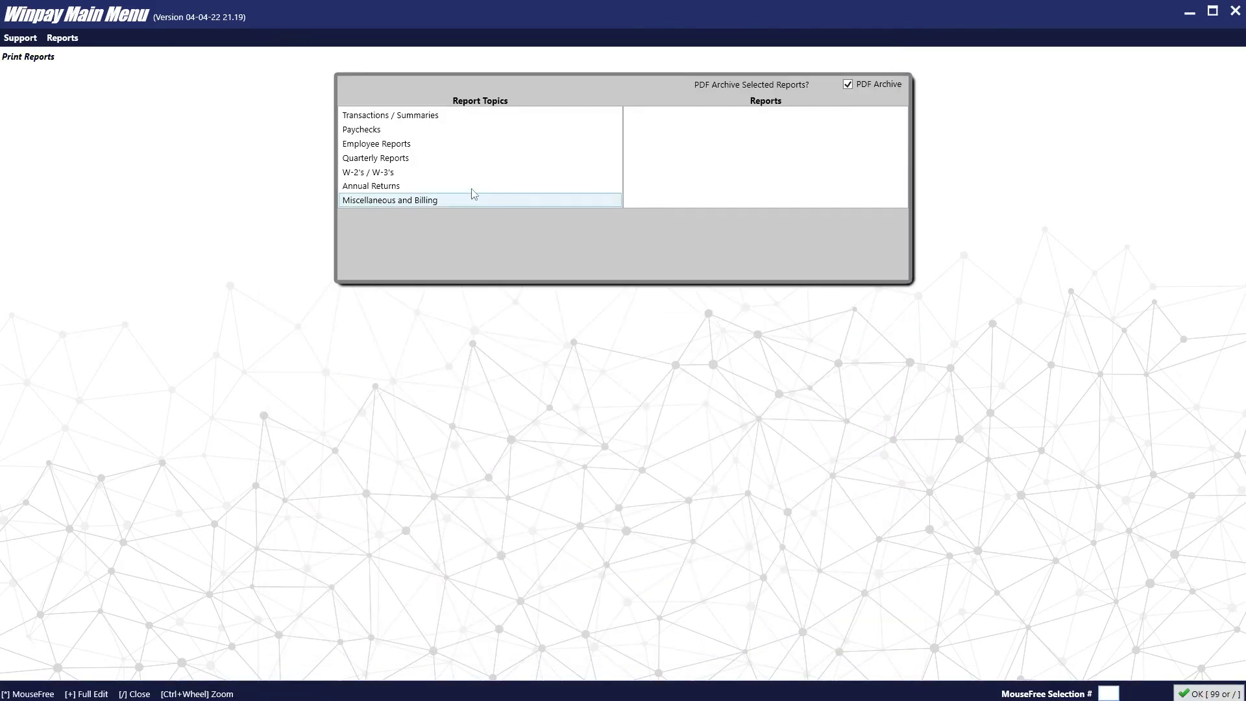
{"action": "left_click", "coordinate": [351, 131]}
{"action": "left_click", "coordinate": [689, 116]}
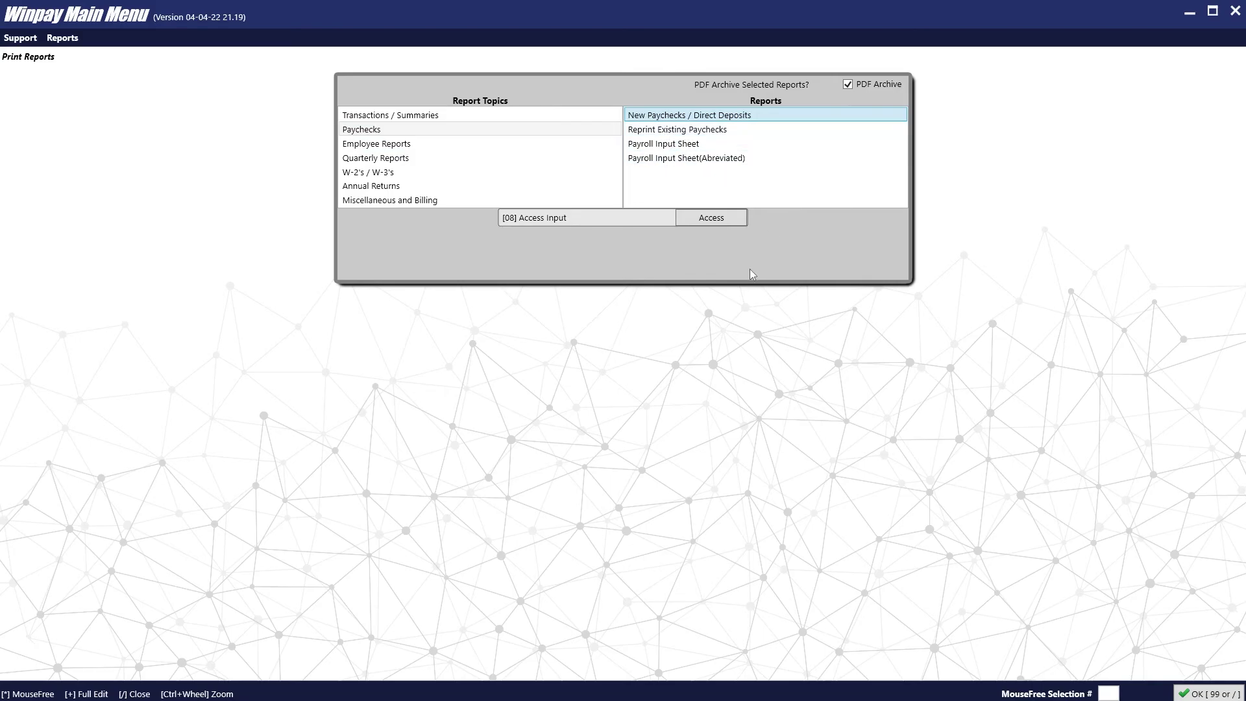
{"action": "left_click", "coordinate": [717, 217]}
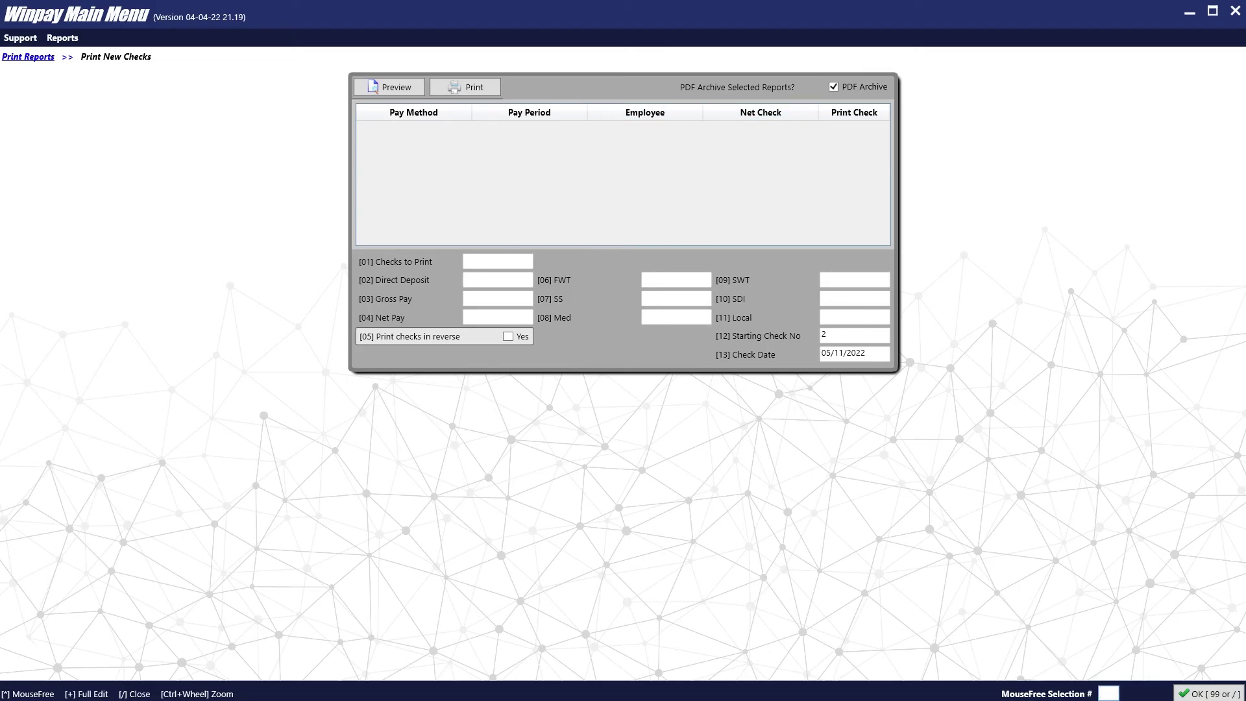
Step: Open Reprint Existing Paychecks and mark check No. 1 for $897.11 for reprinting
{"action": "key", "text": "slash"}
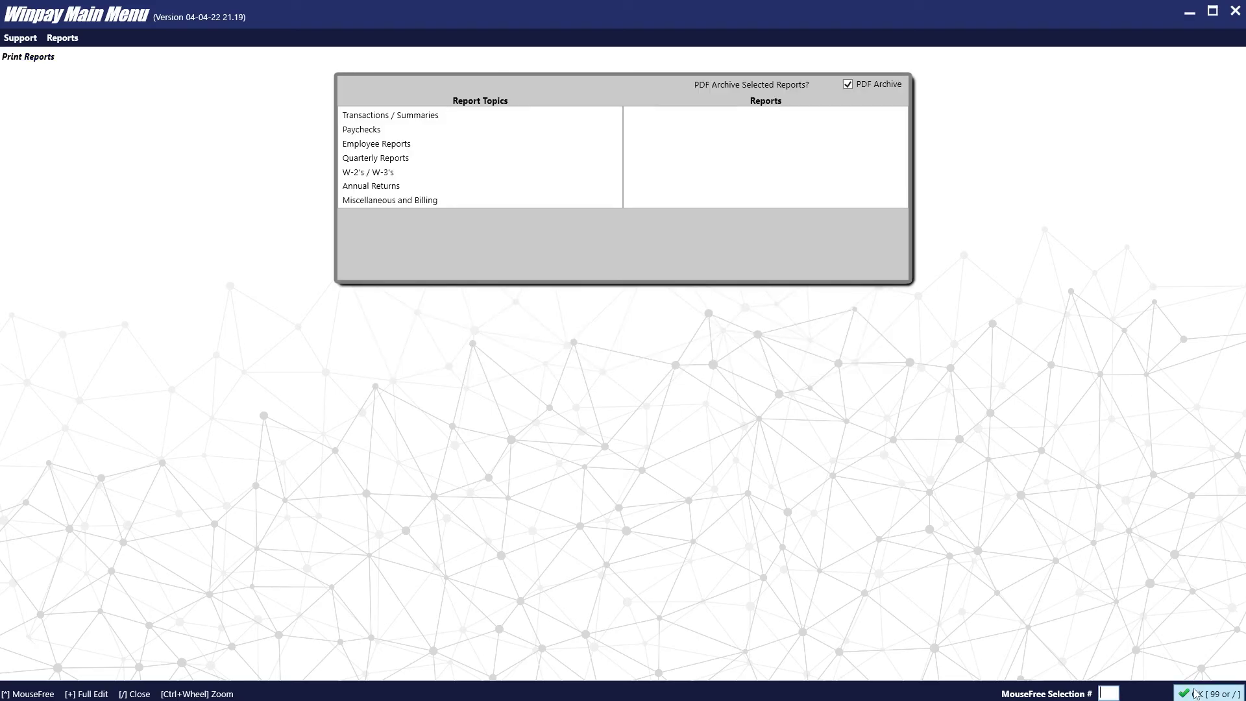
{"action": "left_click", "coordinate": [448, 131]}
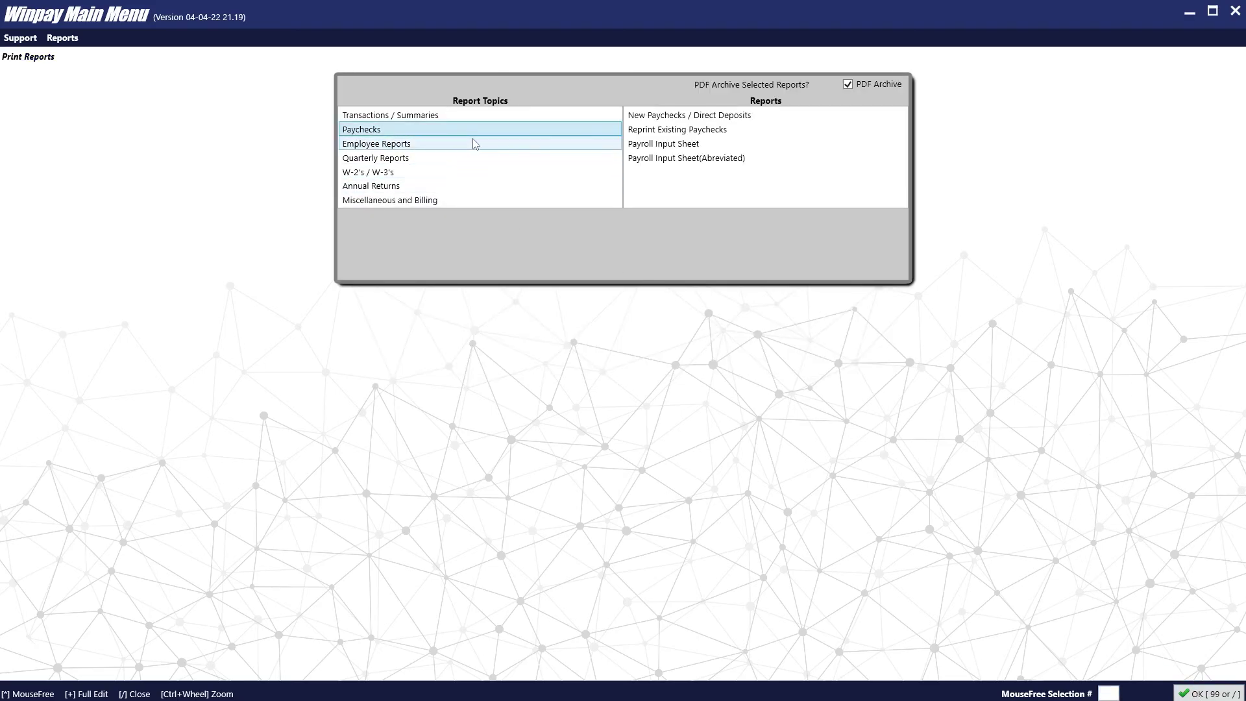
{"action": "left_click", "coordinate": [649, 131]}
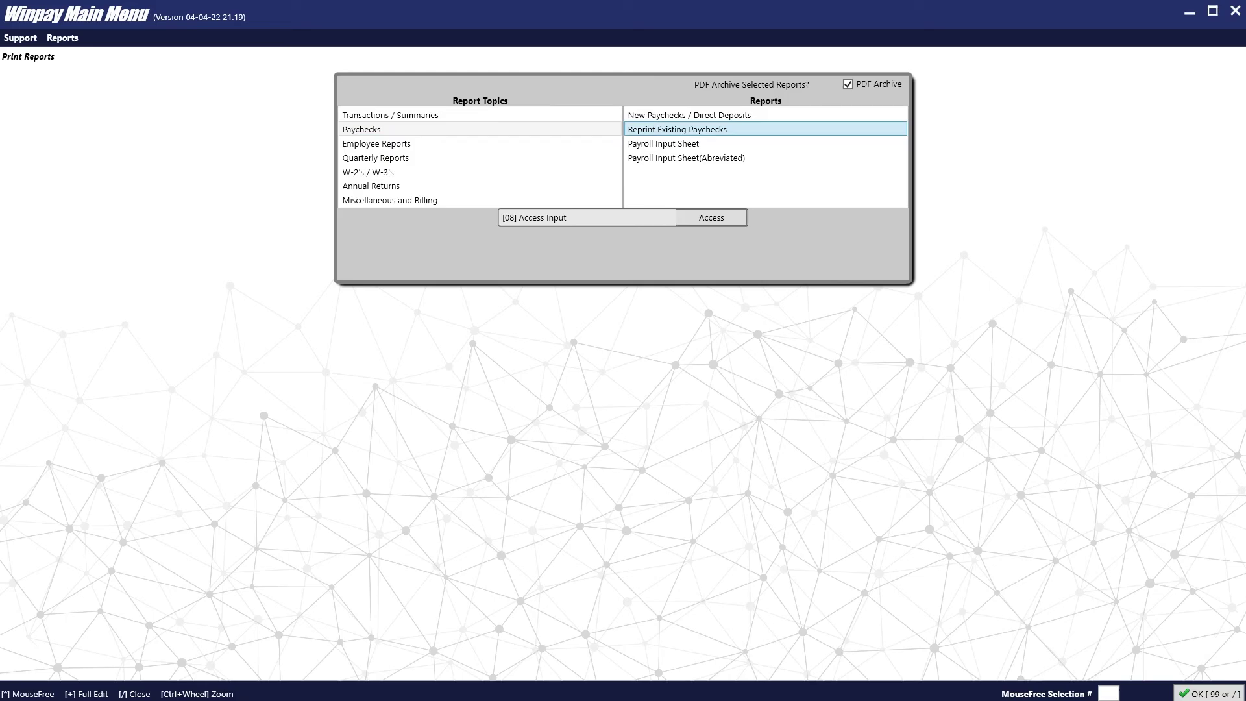
{"action": "left_click", "coordinate": [700, 219]}
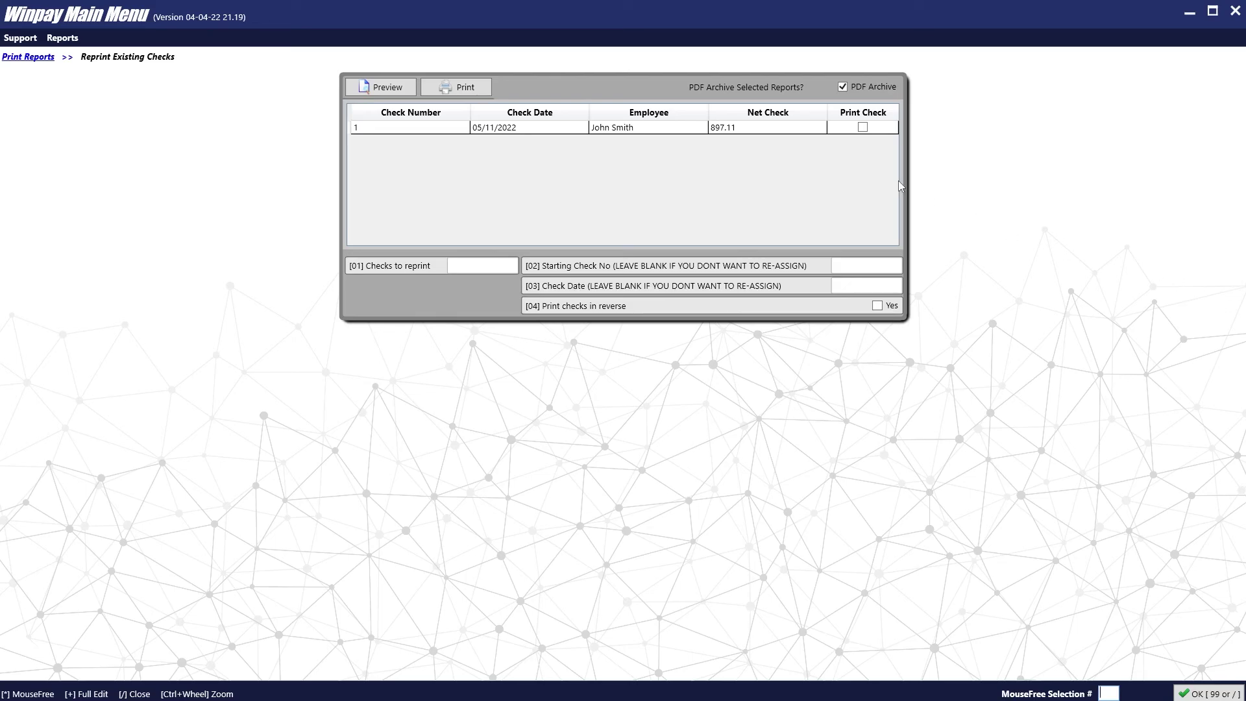
{"action": "left_click", "coordinate": [863, 127]}
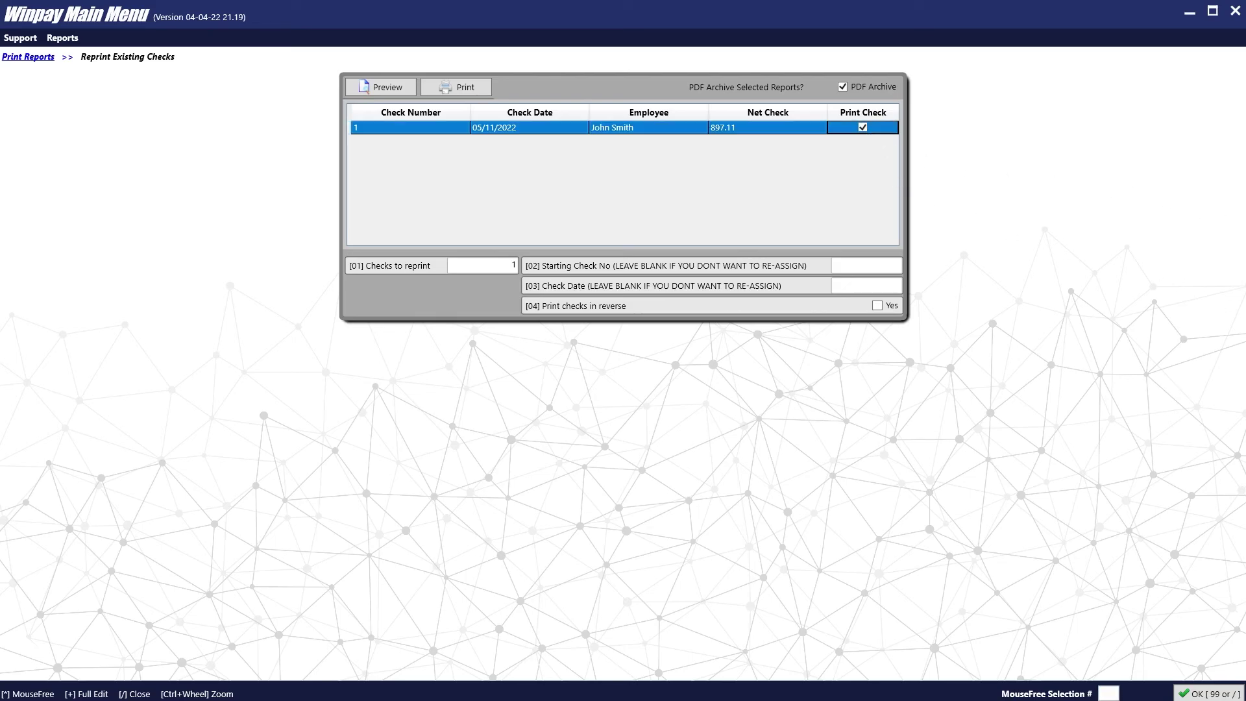